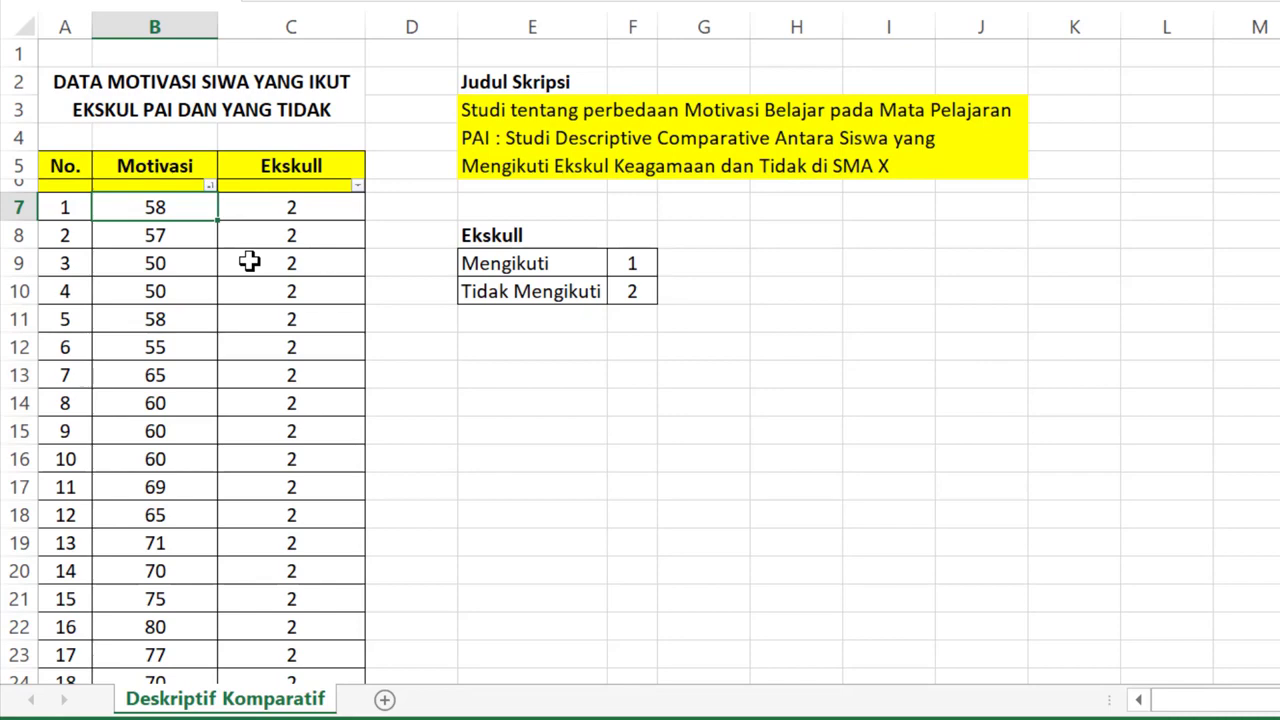
Review the Motivasi scores and Ekskull group codes for all students in the worksheet, through the last row
{"action": "scroll", "coordinate": [250, 261], "scroll_direction": "down", "scroll_amount": 11}
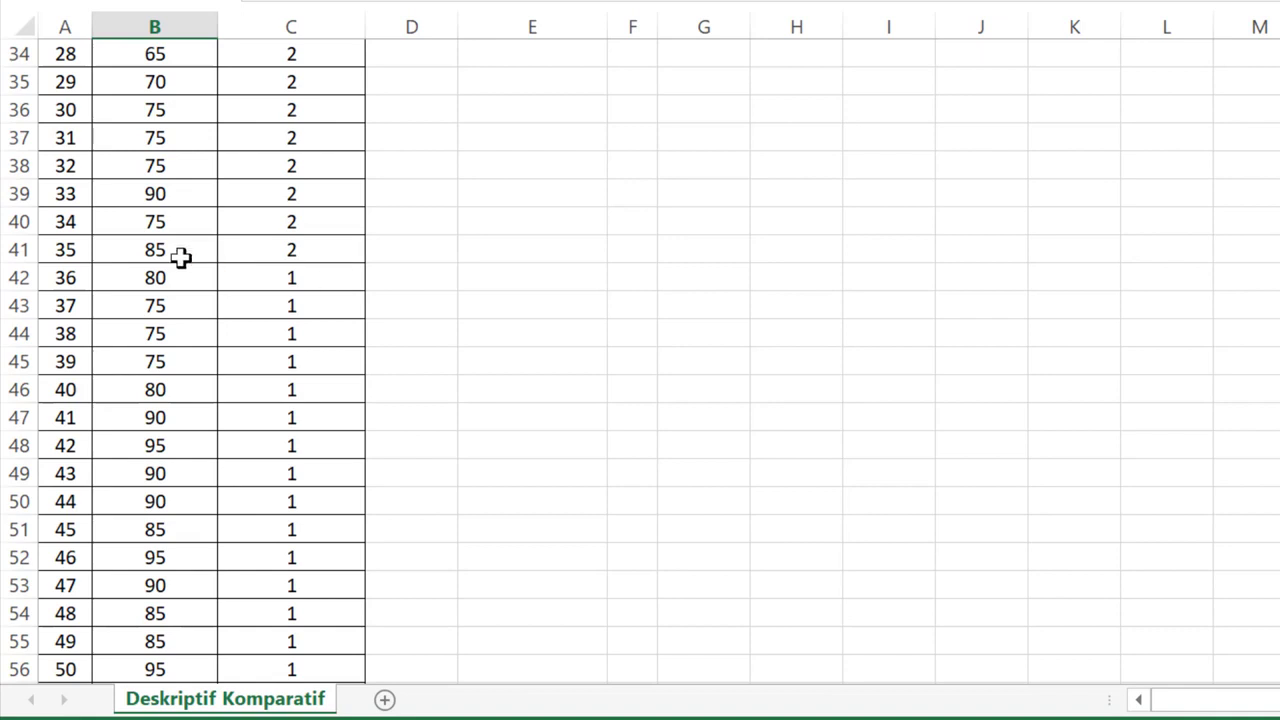
{"action": "left_click", "coordinate": [54, 246]}
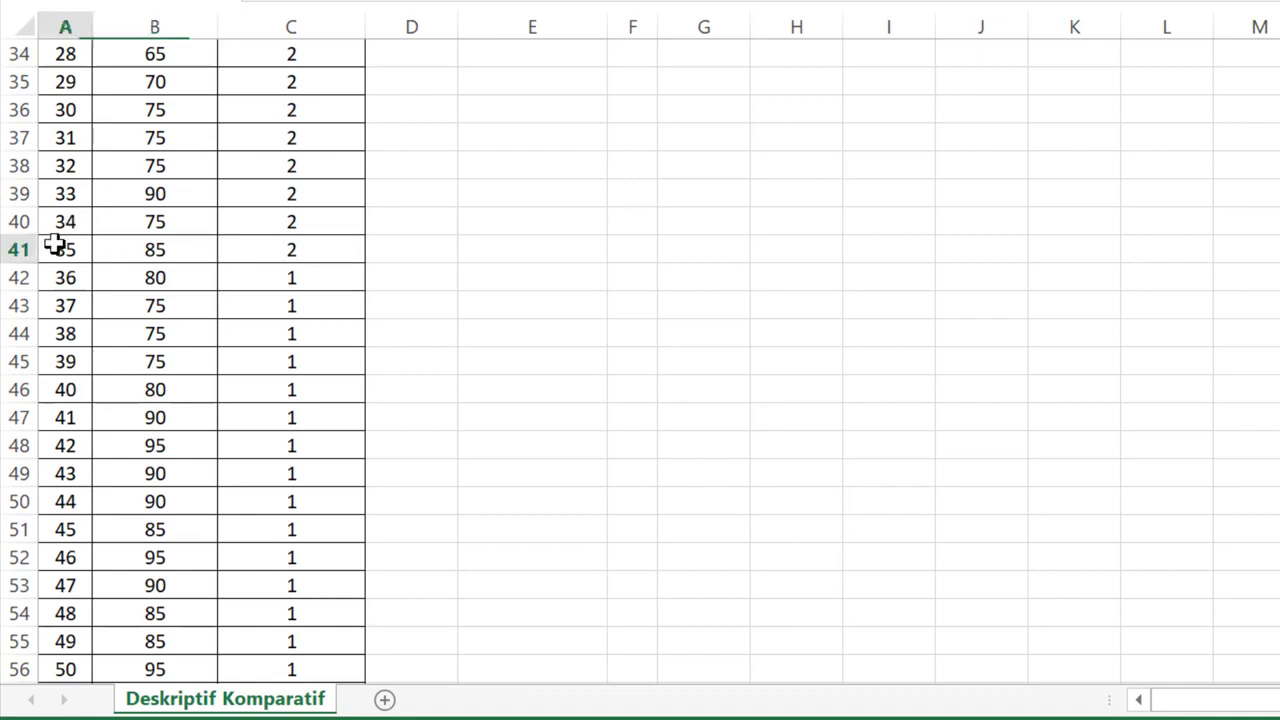
{"action": "left_click", "coordinate": [284, 250]}
{"action": "scroll", "coordinate": [285, 252], "scroll_direction": "down", "scroll_amount": 5}
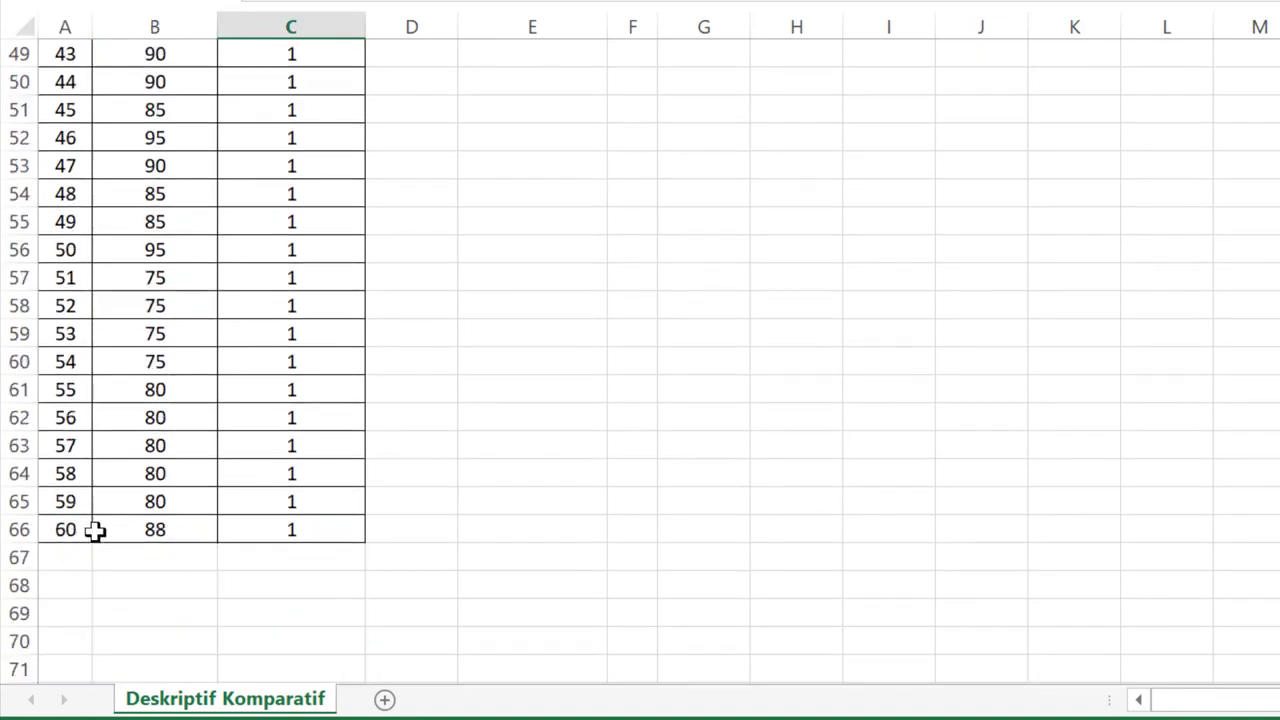
{"action": "scroll", "coordinate": [229, 418], "scroll_direction": "up", "scroll_amount": 8}
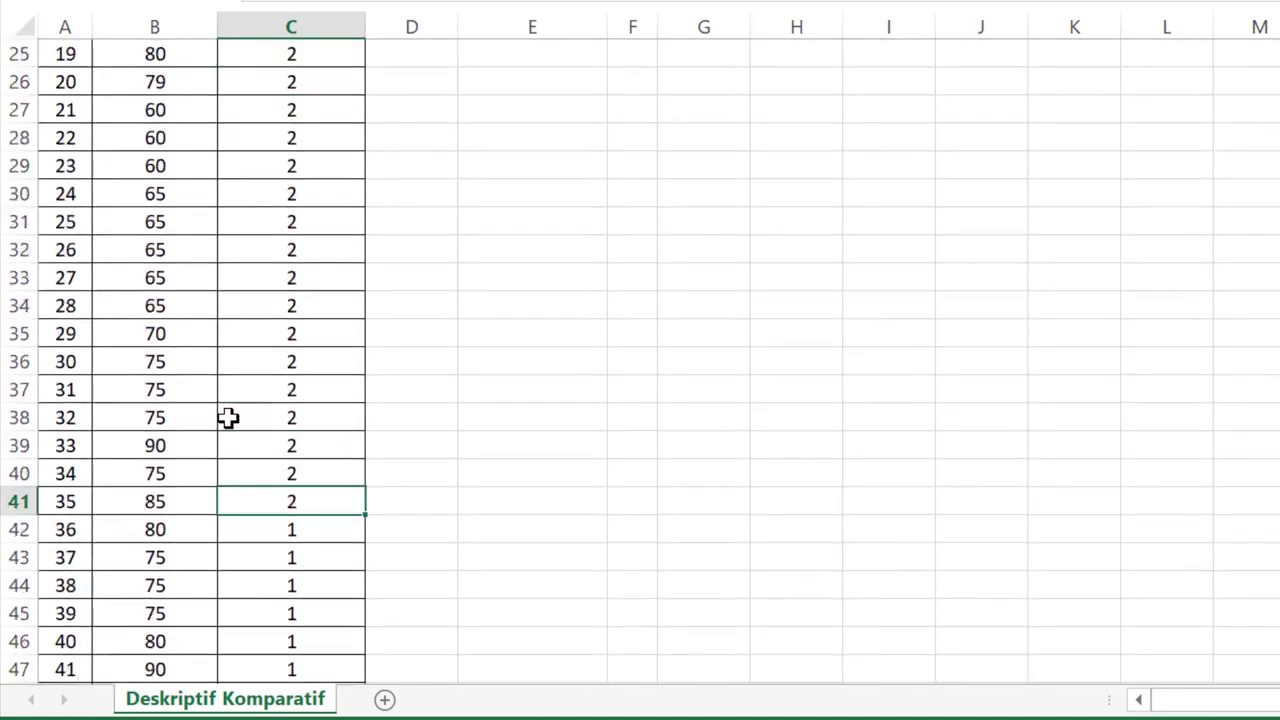
{"action": "scroll", "coordinate": [229, 418], "scroll_direction": "up", "scroll_amount": 8}
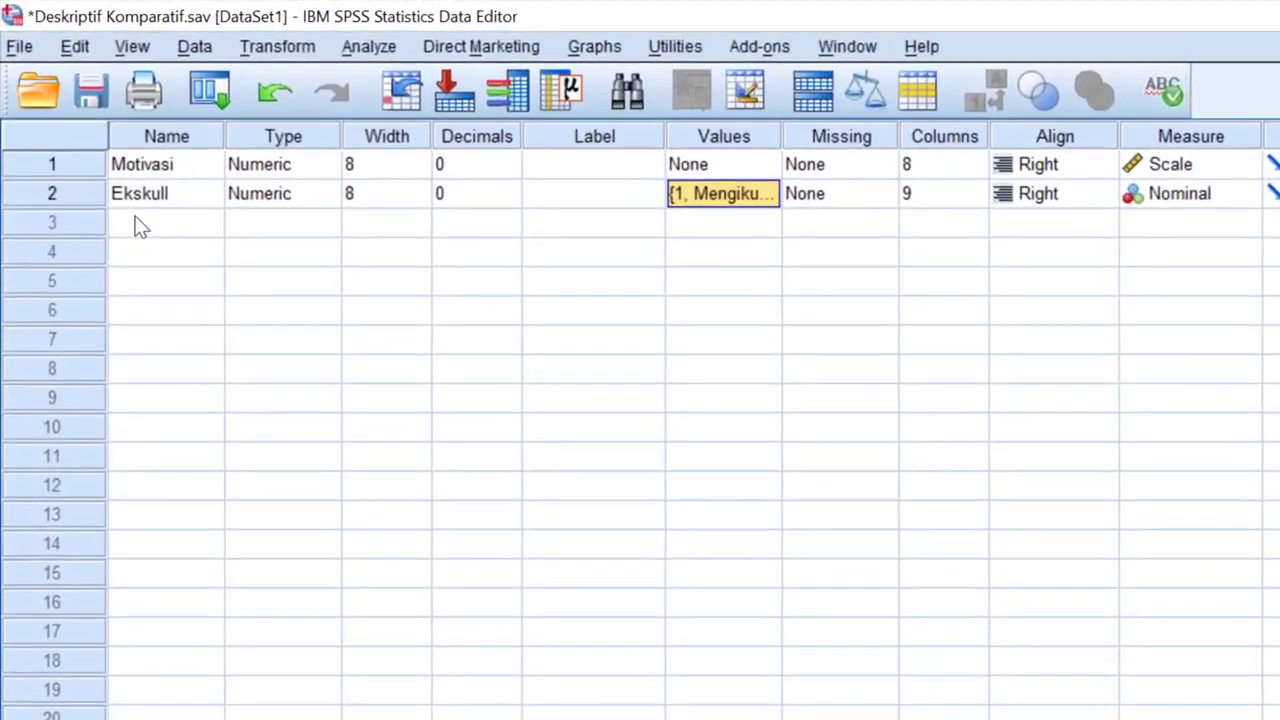
Examine the definitions of the Motivasi and Ekskull variables, including their measurement levels
{"action": "left_click", "coordinate": [125, 133]}
{"action": "left_click", "coordinate": [147, 155]}
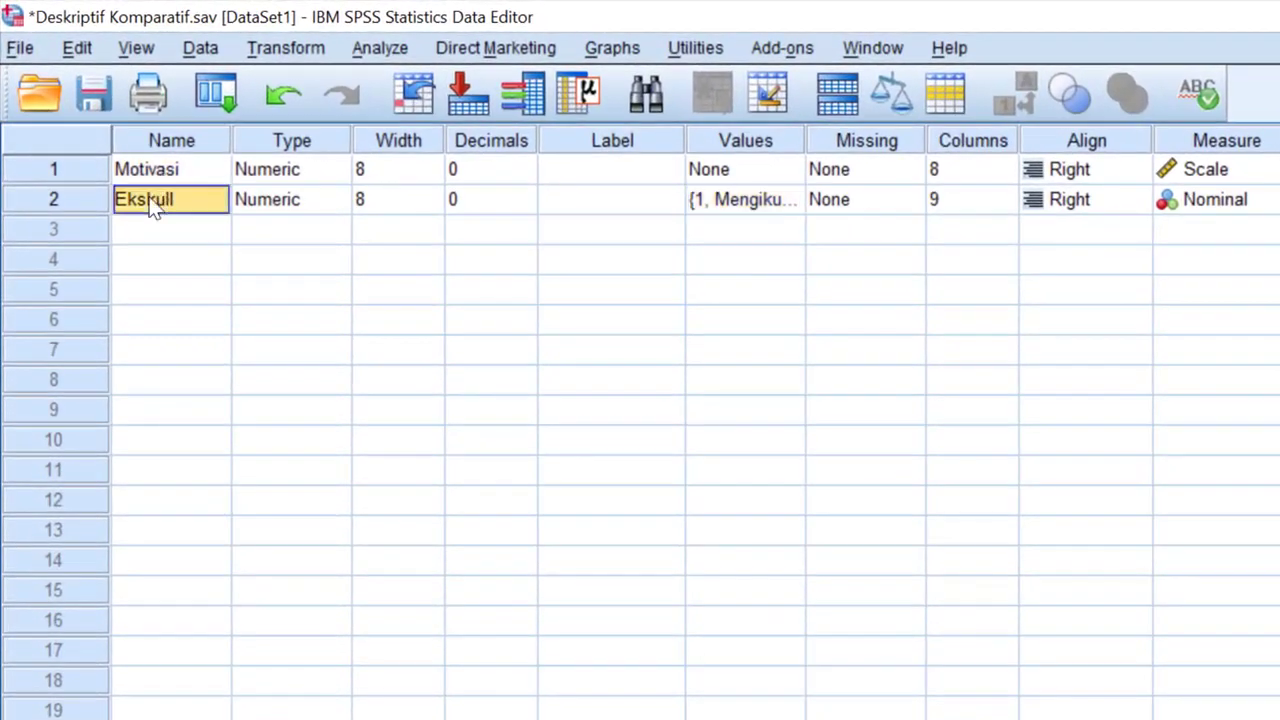
{"action": "left_click", "coordinate": [67, 169]}
{"action": "left_click", "coordinate": [48, 199]}
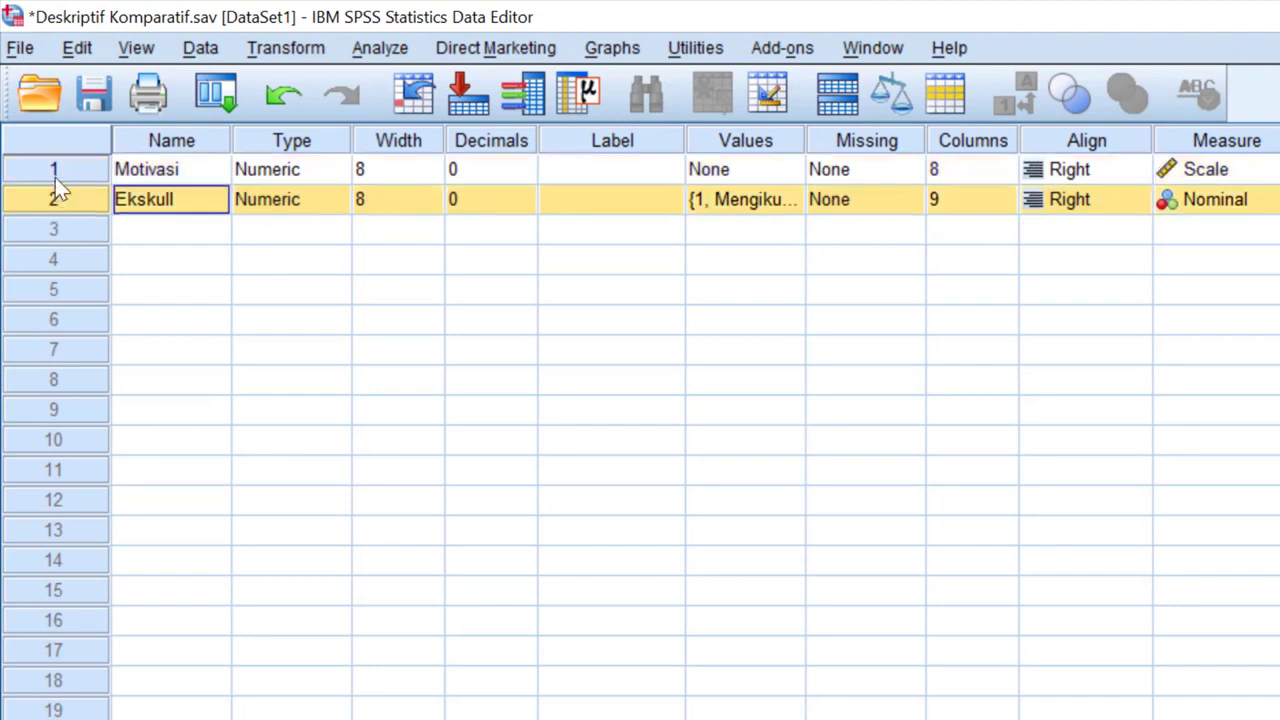
{"action": "left_click", "coordinate": [55, 178]}
{"action": "left_click", "coordinate": [56, 200]}
{"action": "left_click", "coordinate": [60, 168]}
{"action": "left_click", "coordinate": [60, 195]}
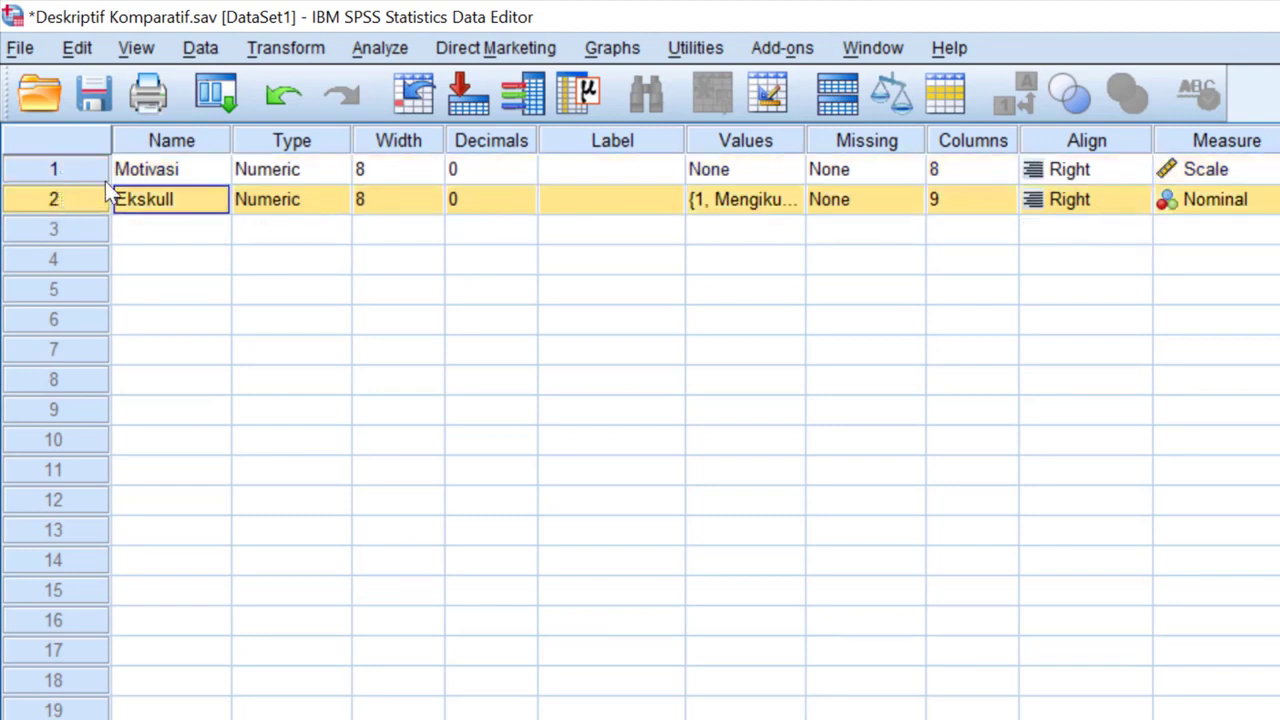
{"action": "left_click", "coordinate": [165, 175]}
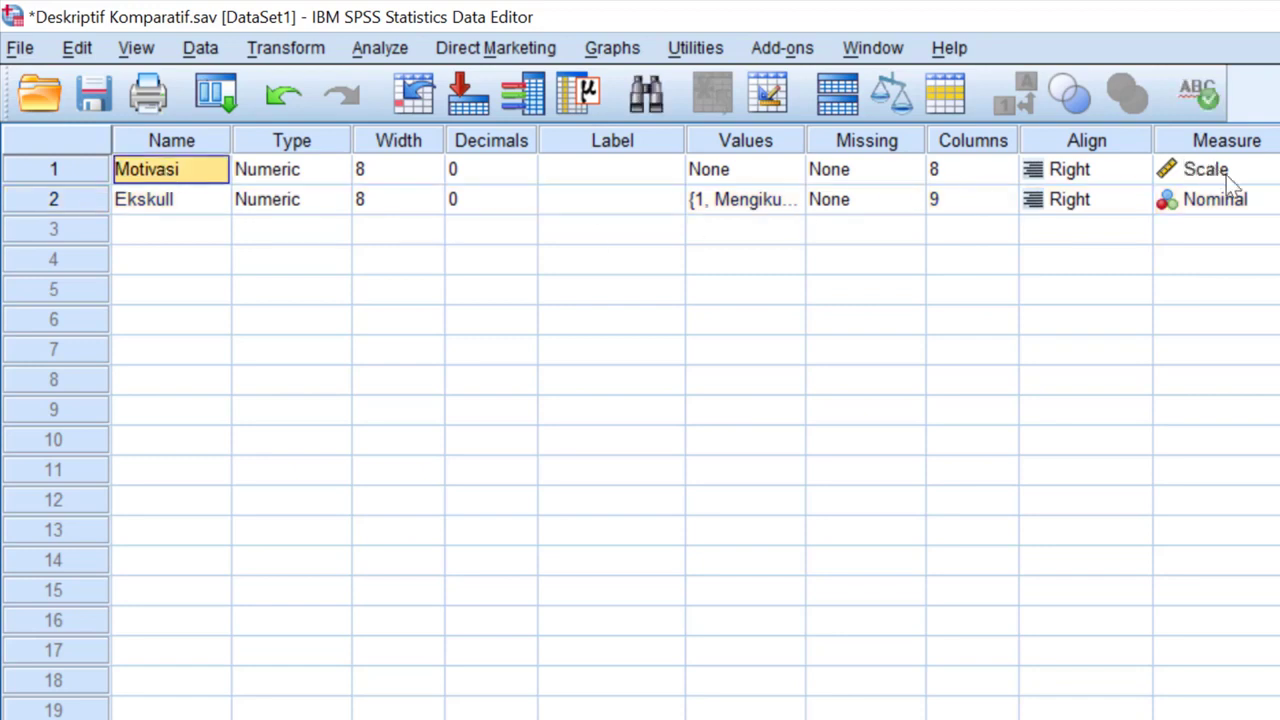
Check the value labels assigned to codes 1 and 2 of the Ekskull variable
{"action": "left_click", "coordinate": [165, 203]}
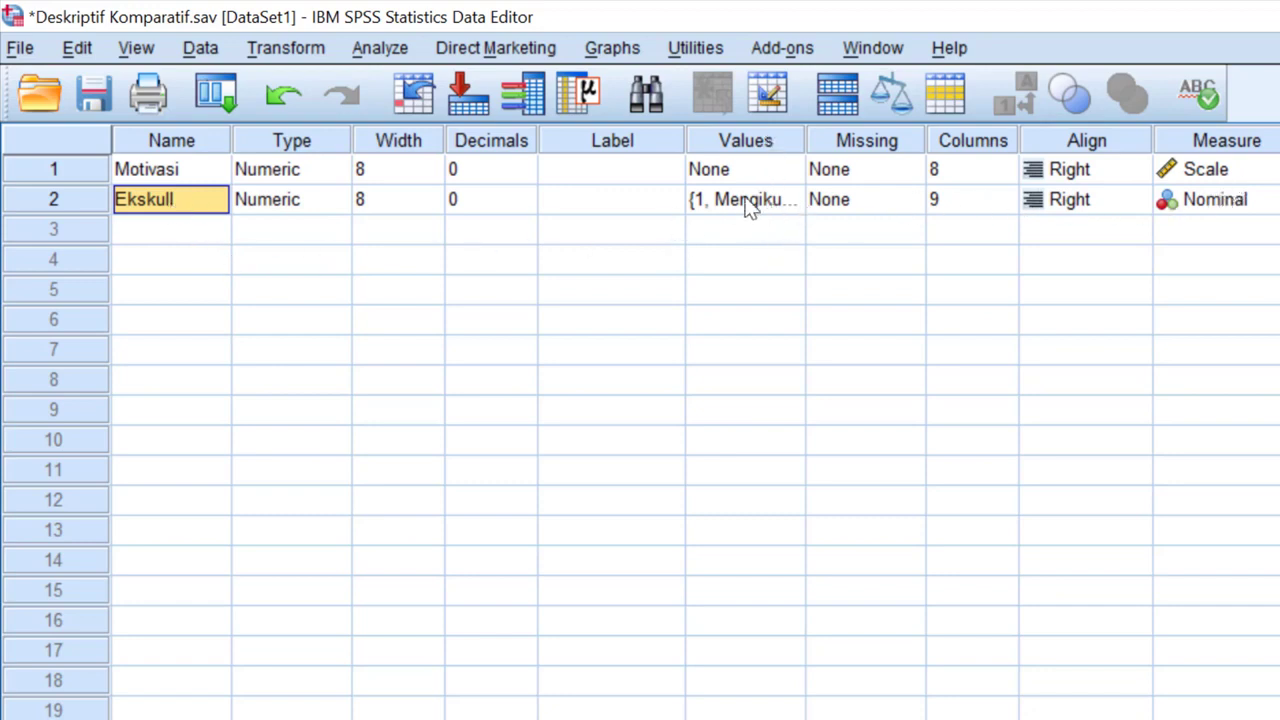
{"action": "left_click", "coordinate": [782, 199]}
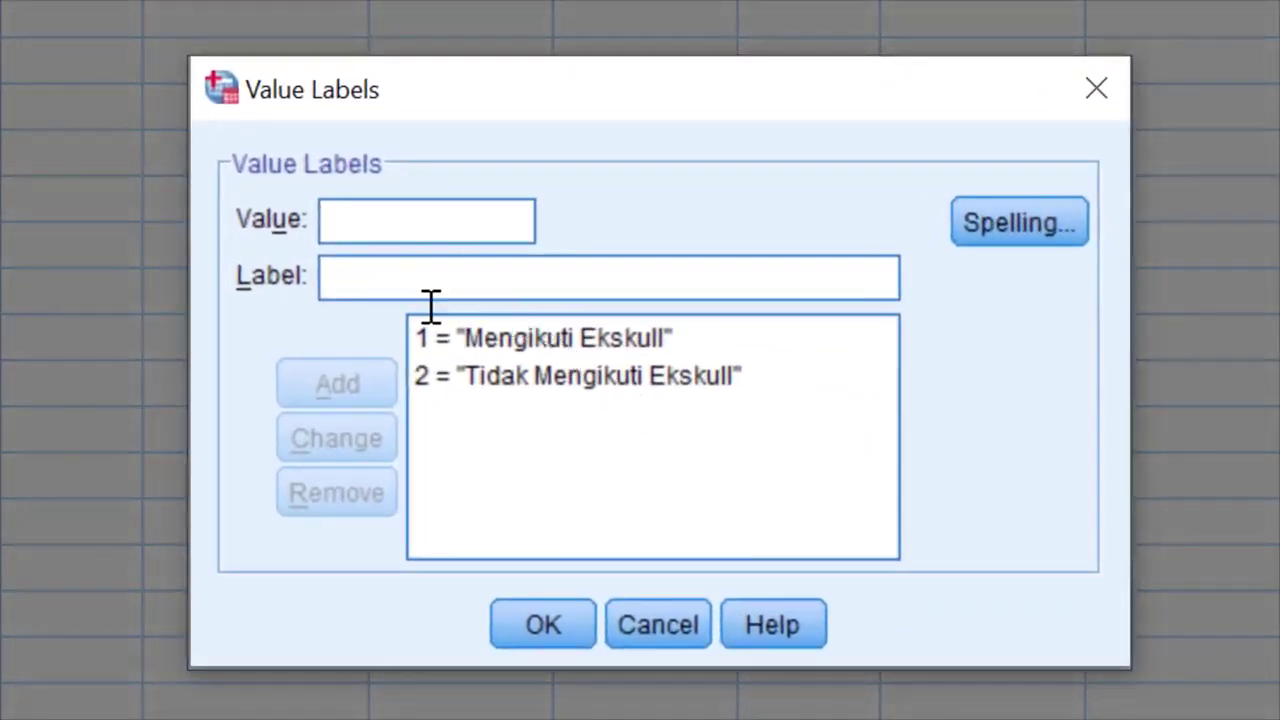
{"action": "left_click", "coordinate": [465, 345]}
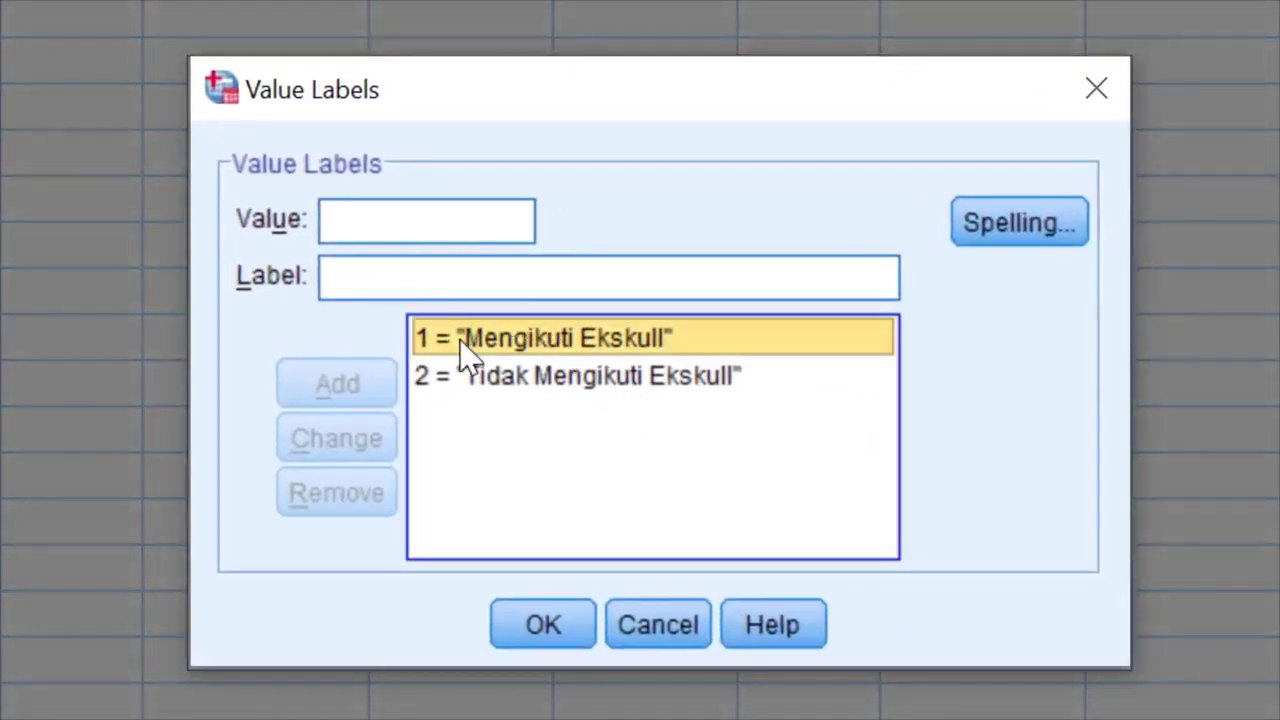
{"action": "left_click", "coordinate": [517, 378]}
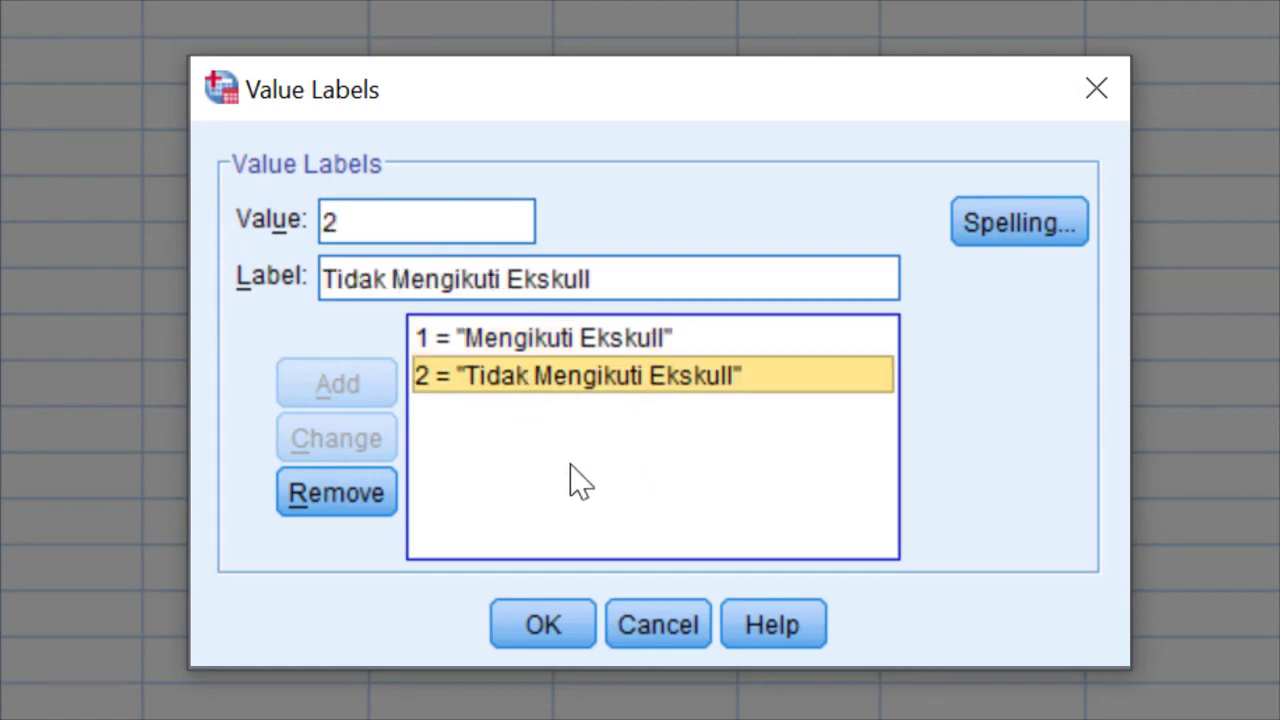
{"action": "left_click", "coordinate": [543, 625]}
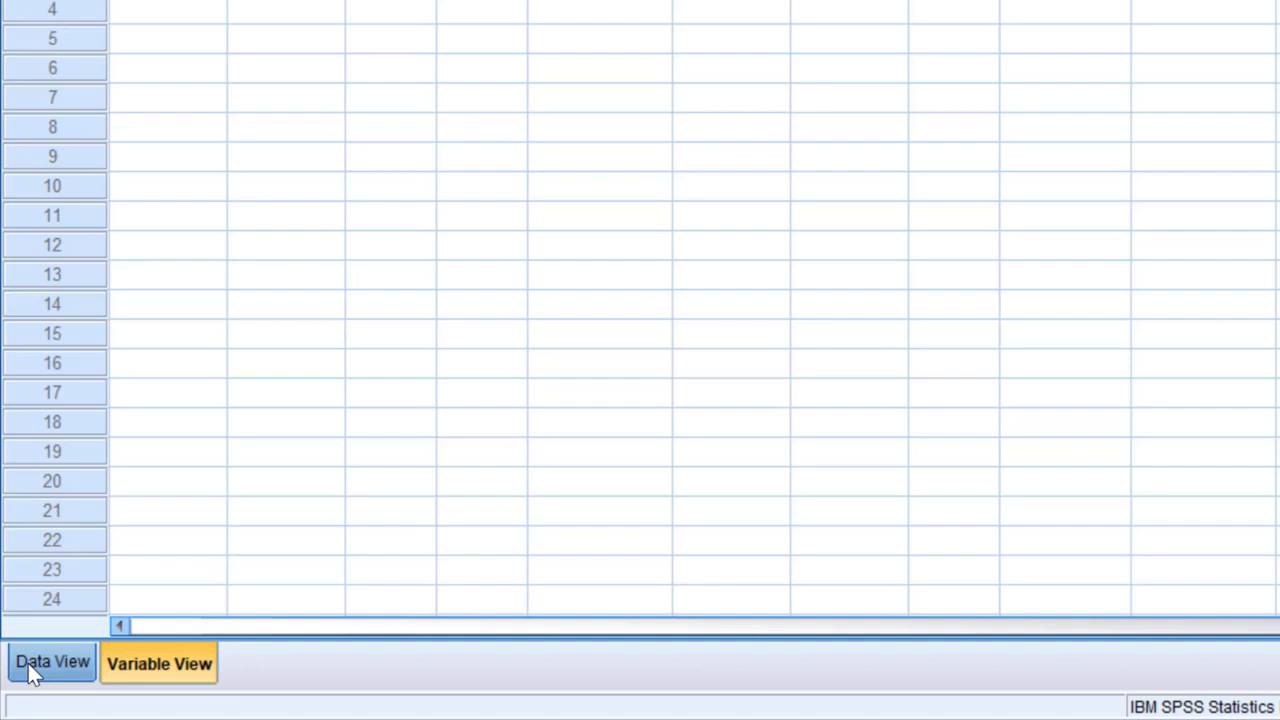
Show the data records and examine the numeric codes entered for the Ekskull variable
{"action": "left_click", "coordinate": [28, 663]}
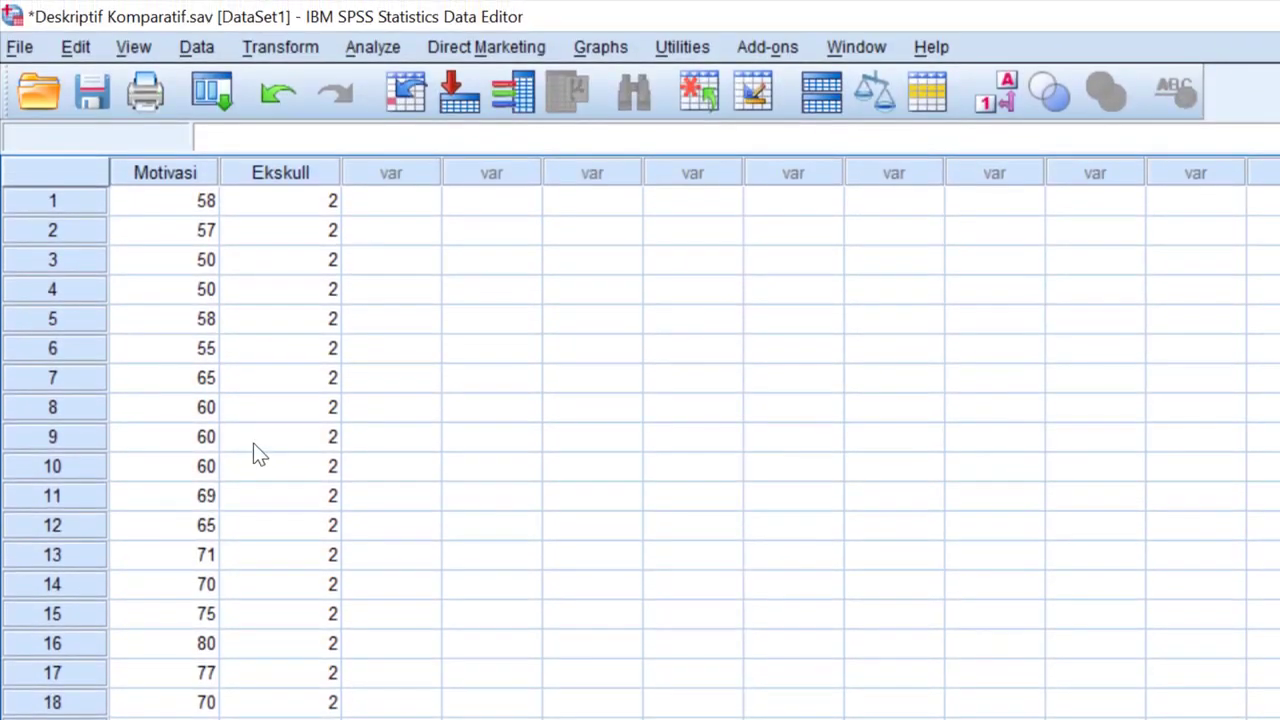
{"action": "scroll", "coordinate": [253, 443], "scroll_direction": "down", "scroll_amount": 8}
{"action": "scroll", "coordinate": [253, 443], "scroll_direction": "up", "scroll_amount": 8}
{"action": "left_click", "coordinate": [312, 210]}
{"action": "left_click", "coordinate": [303, 258]}
{"action": "left_click", "coordinate": [281, 289]}
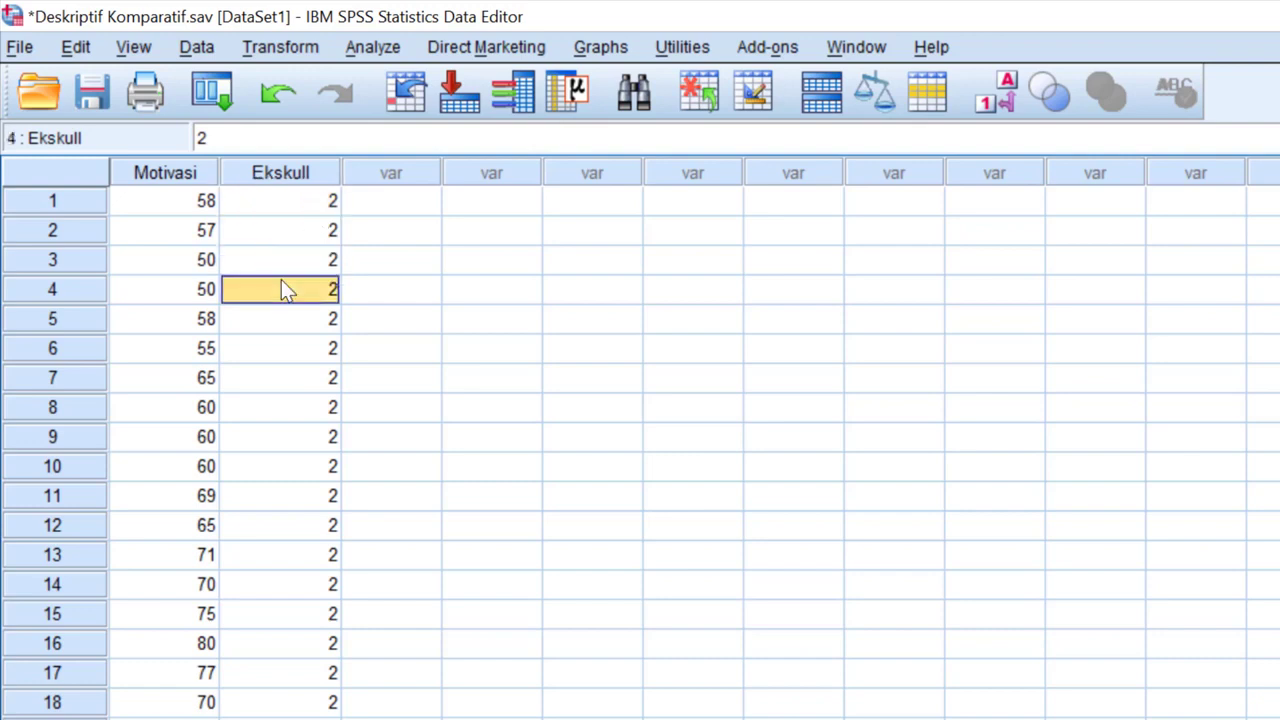
{"action": "left_click", "coordinate": [289, 200]}
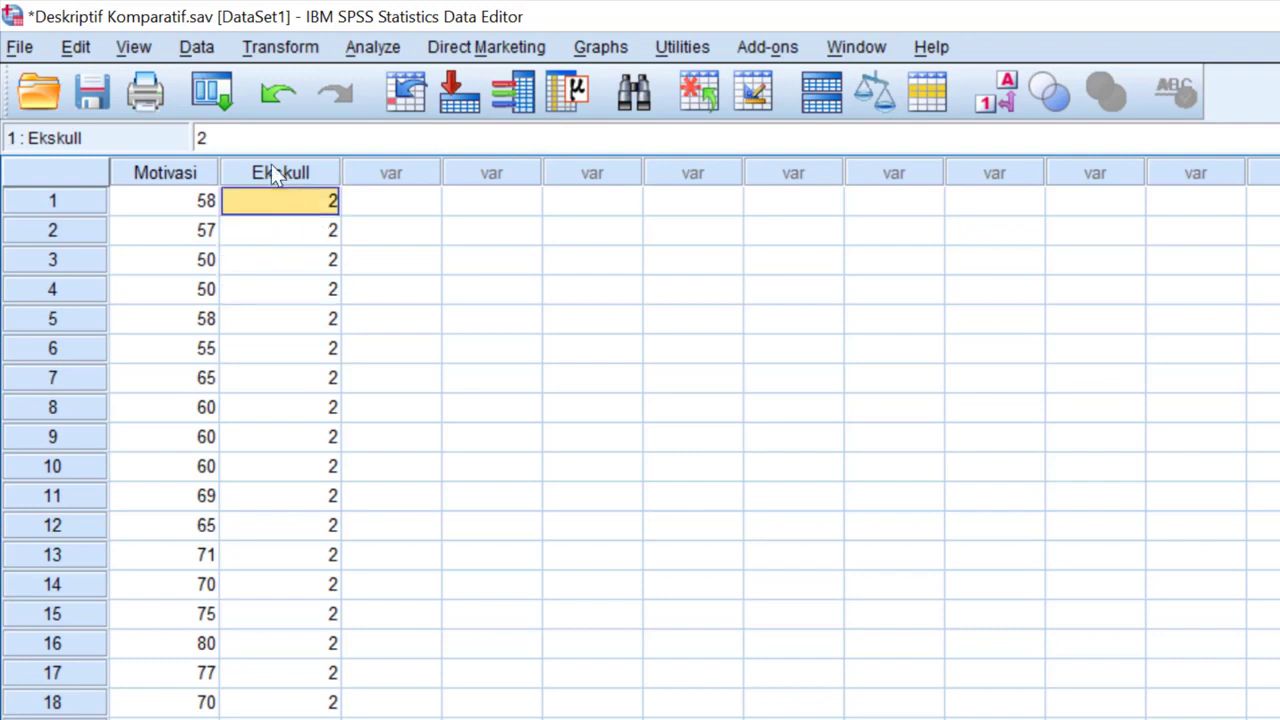
Display value labels instead of codes in the data grid and widen the Ekskull column to fit the full label text
{"action": "left_click", "coordinate": [135, 50]}
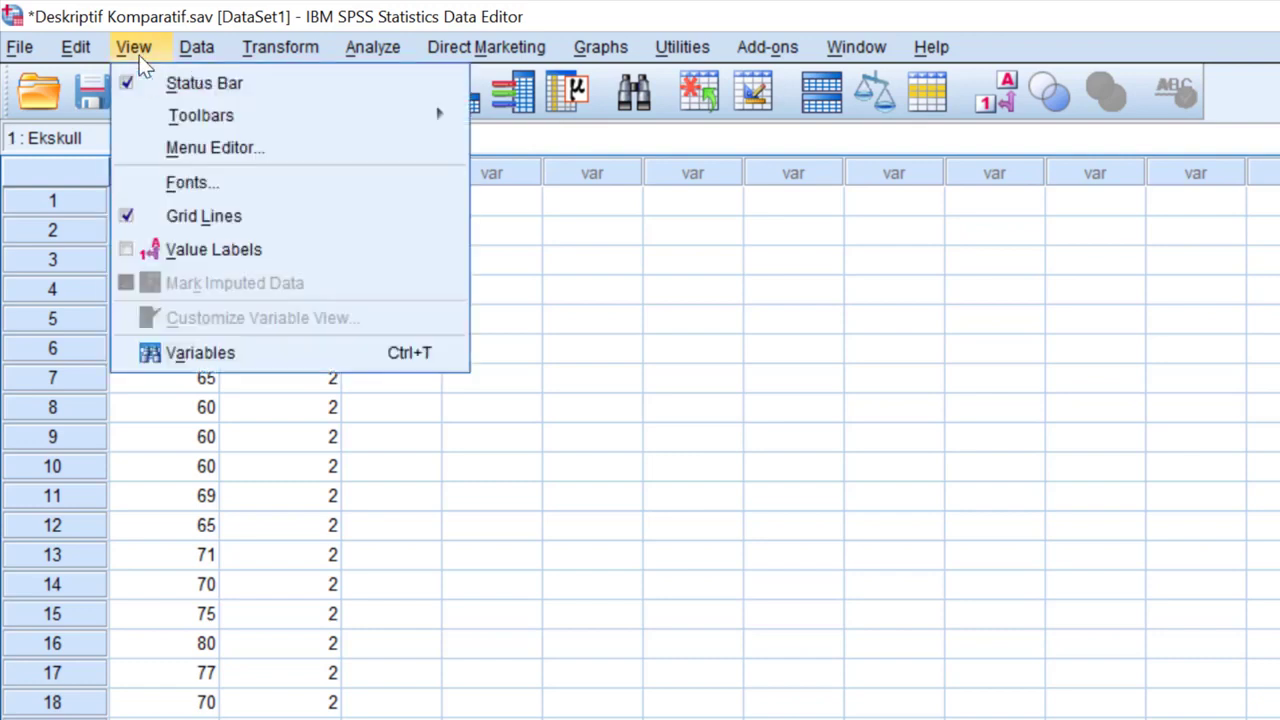
{"action": "left_click", "coordinate": [205, 250]}
{"action": "left_click", "coordinate": [288, 316]}
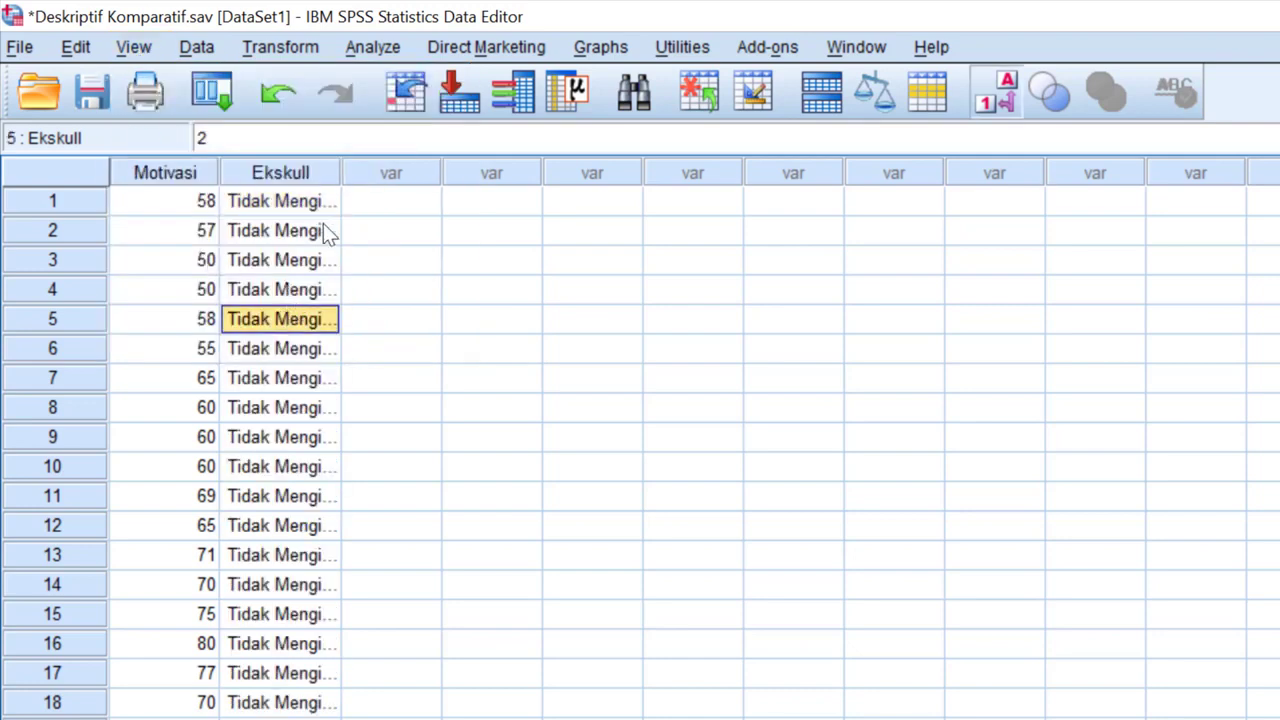
{"action": "left_click", "coordinate": [345, 165]}
{"action": "left_click", "coordinate": [336, 172]}
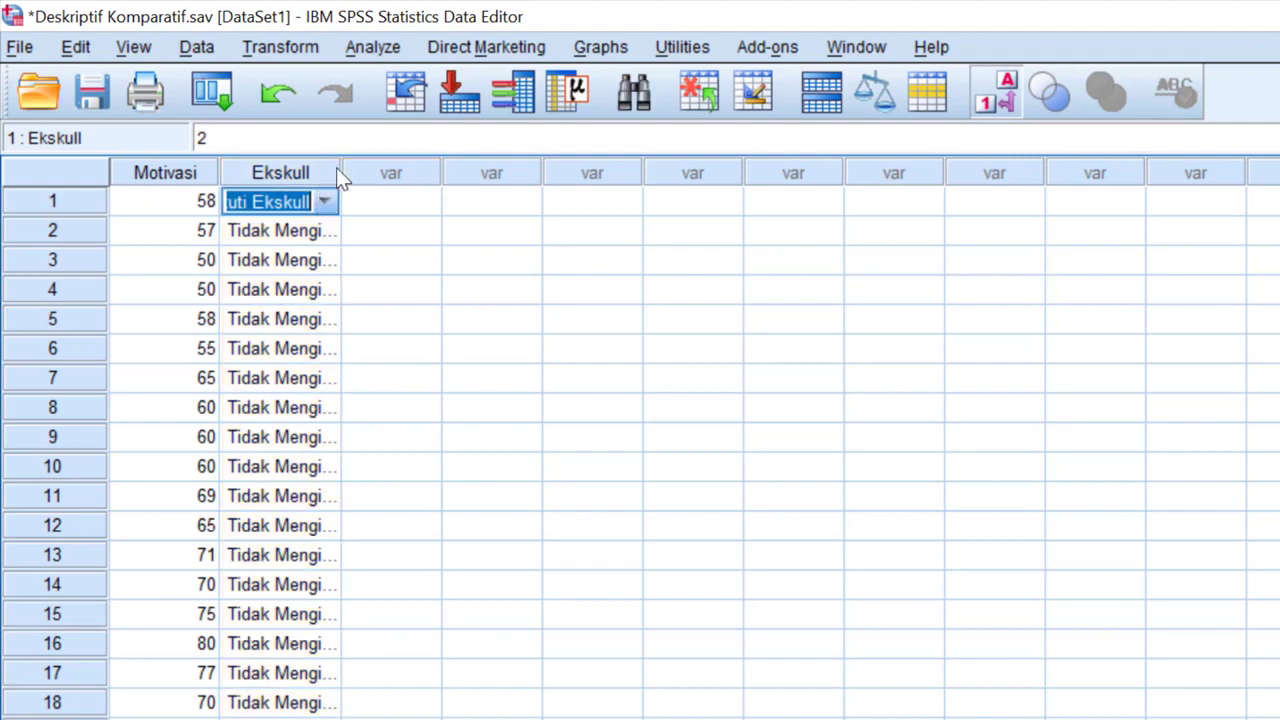
{"action": "left_click_drag", "start_coordinate": [340, 167], "coordinate": [460, 170]}
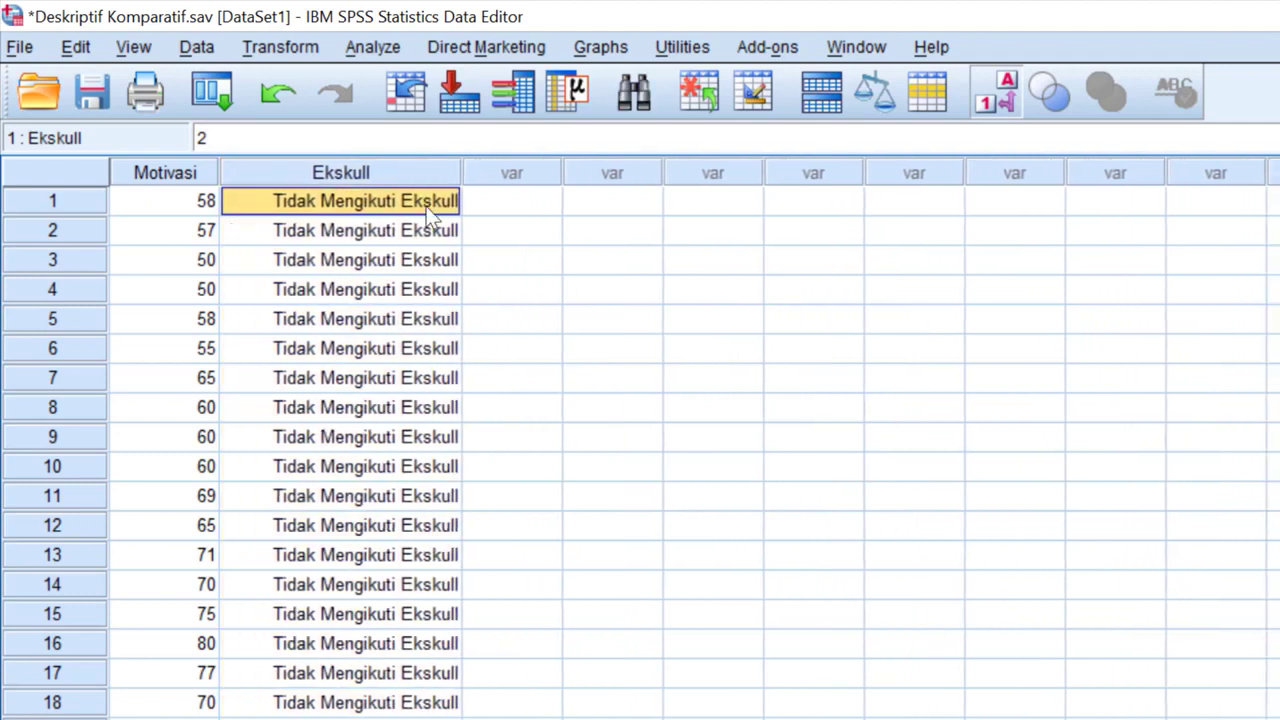
Examine the labelled Ekskull groups and their Motivasi scores throughout the data set
{"action": "left_click", "coordinate": [380, 317]}
{"action": "left_click", "coordinate": [371, 238]}
{"action": "scroll", "coordinate": [322, 450], "scroll_direction": "down", "scroll_amount": 10}
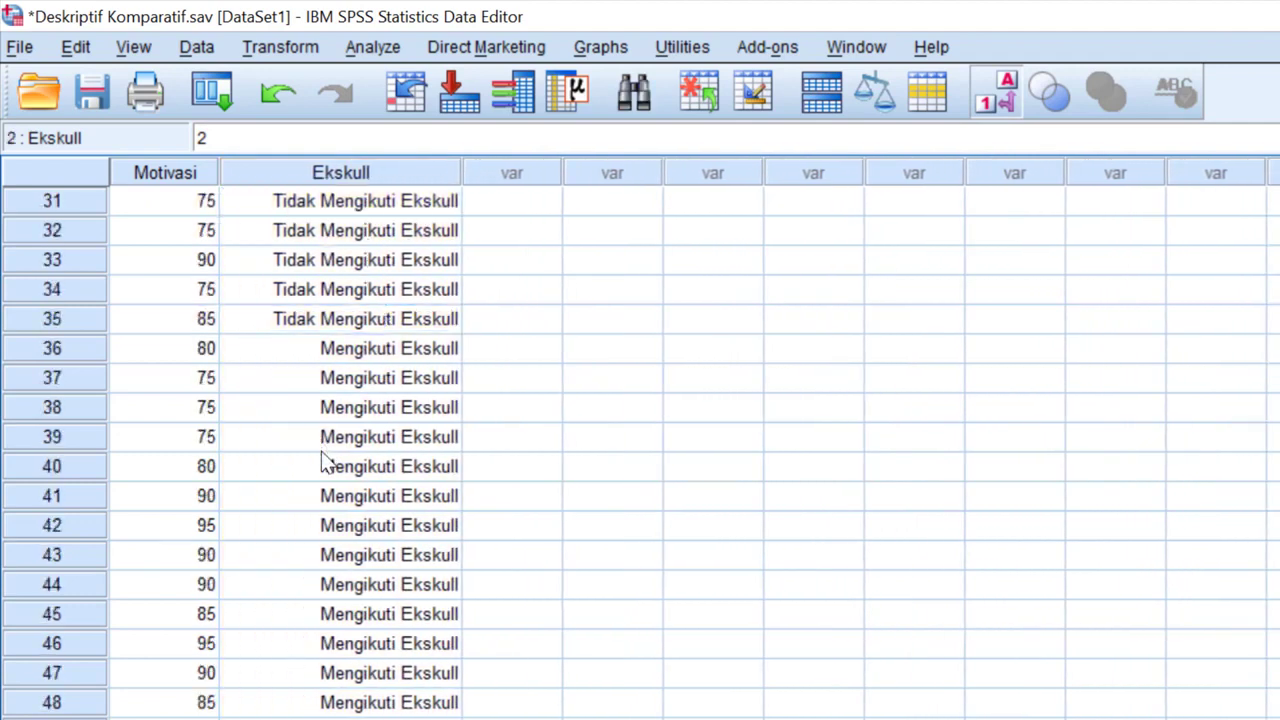
{"action": "left_click", "coordinate": [355, 503]}
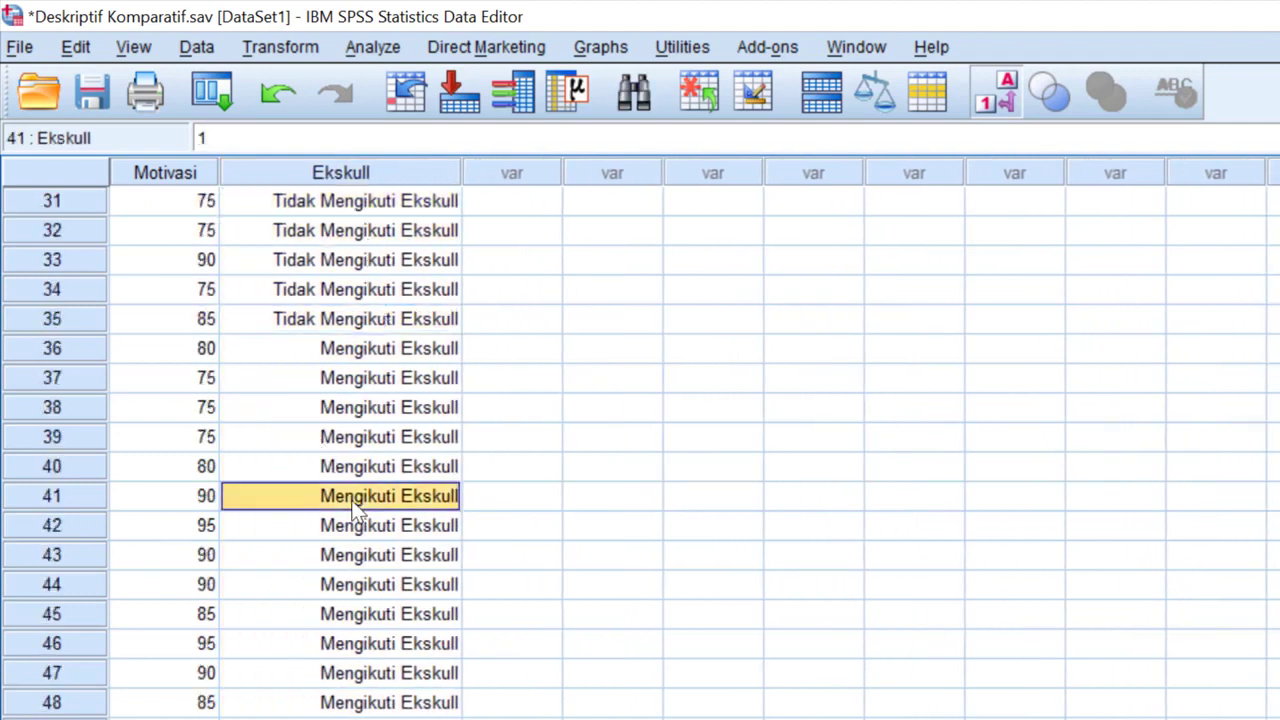
{"action": "left_click", "coordinate": [89, 325]}
{"action": "scroll", "coordinate": [360, 610], "scroll_direction": "down", "scroll_amount": 5}
{"action": "scroll", "coordinate": [358, 609], "scroll_direction": "up", "scroll_amount": 15}
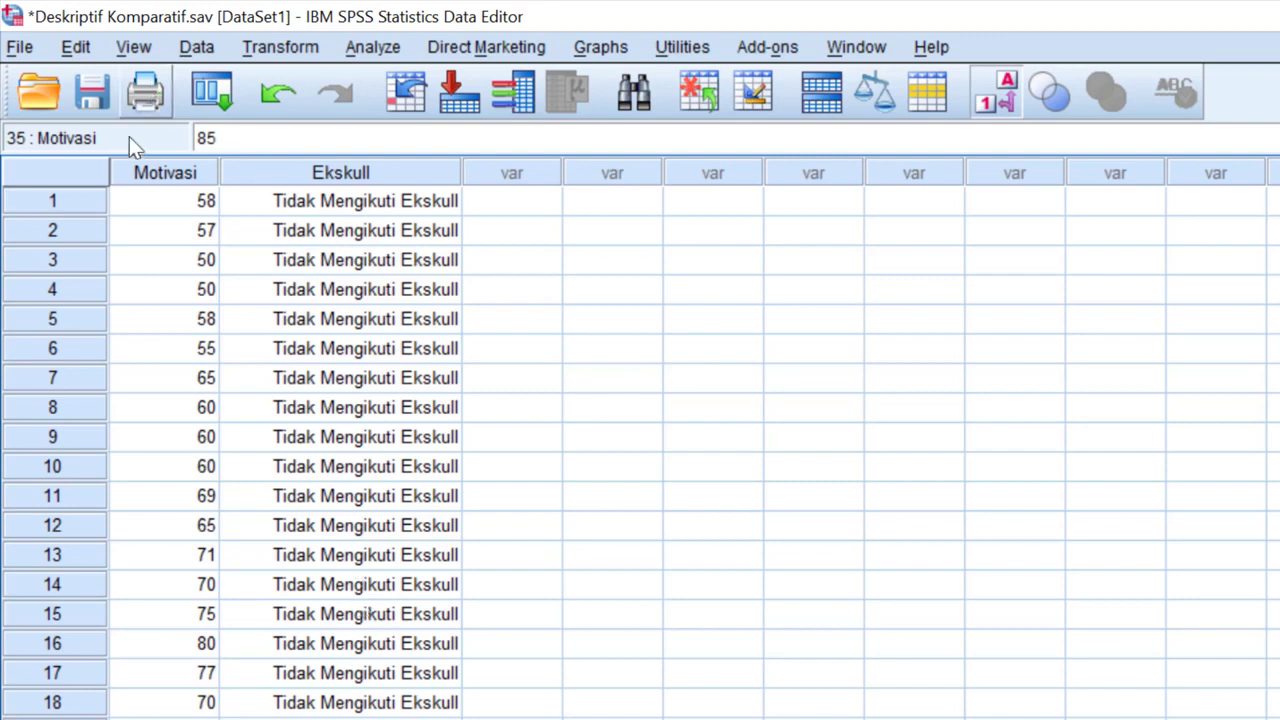
{"action": "left_click", "coordinate": [172, 197]}
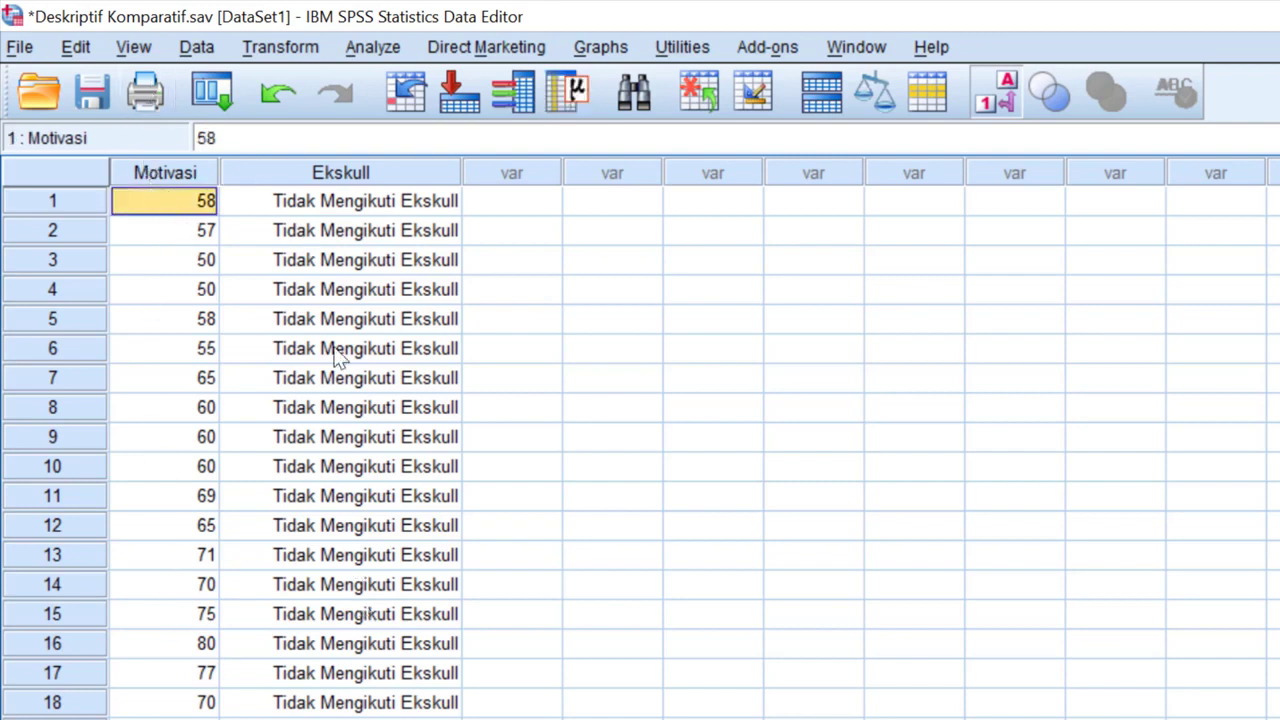
{"action": "left_click", "coordinate": [186, 175]}
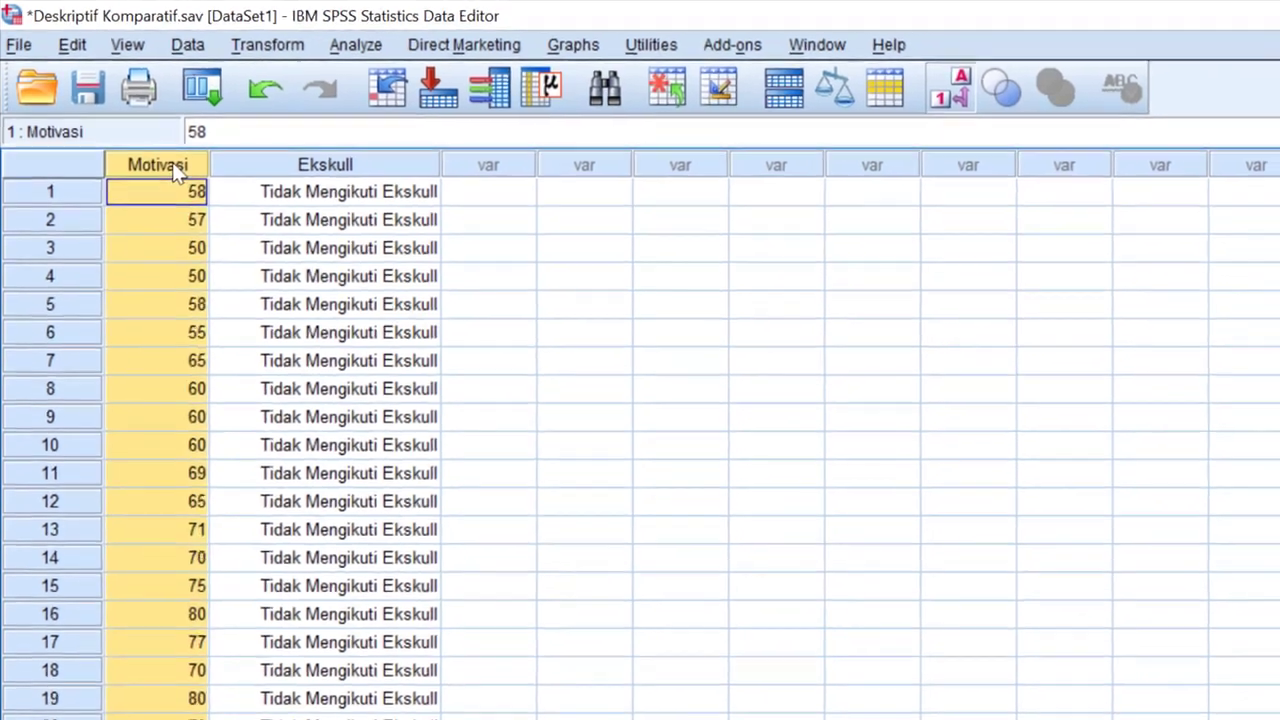
{"action": "left_click", "coordinate": [170, 219]}
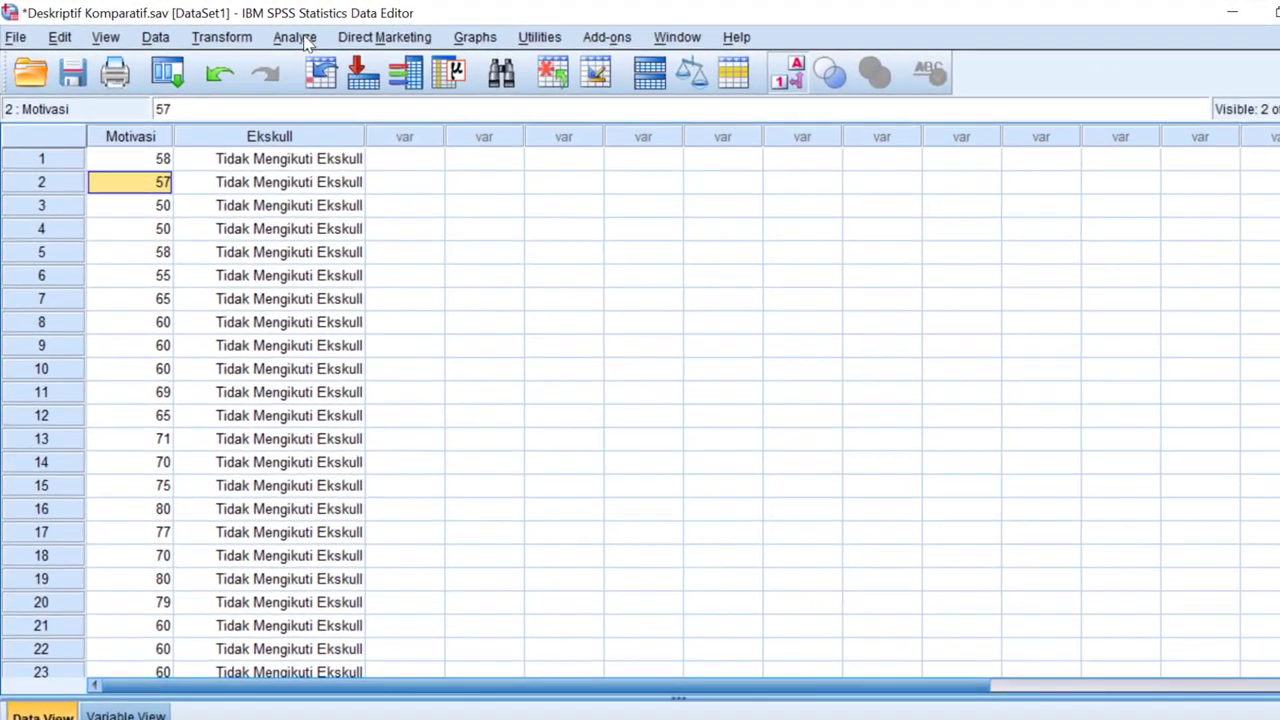
Set up an Explore analysis with Motivasi as the dependent variable and Ekskull as the factor
{"action": "left_click", "coordinate": [280, 37]}
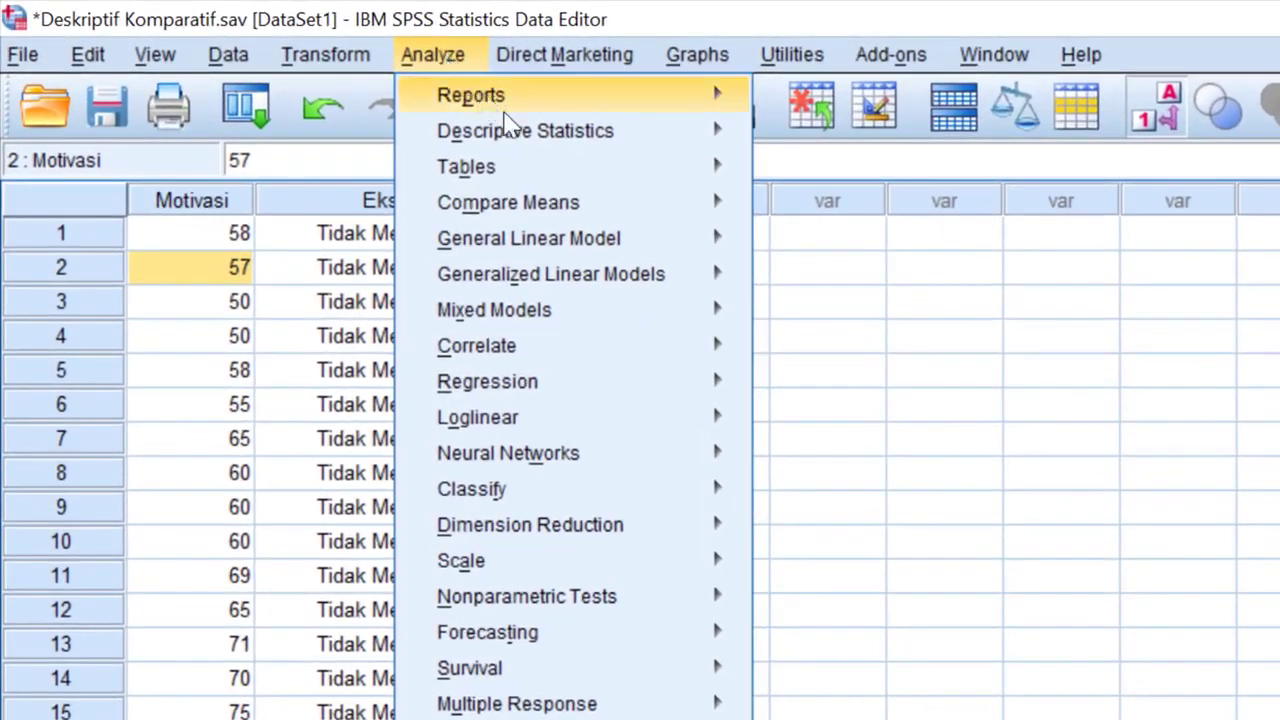
{"action": "mouse_move", "coordinate": [522, 123]}
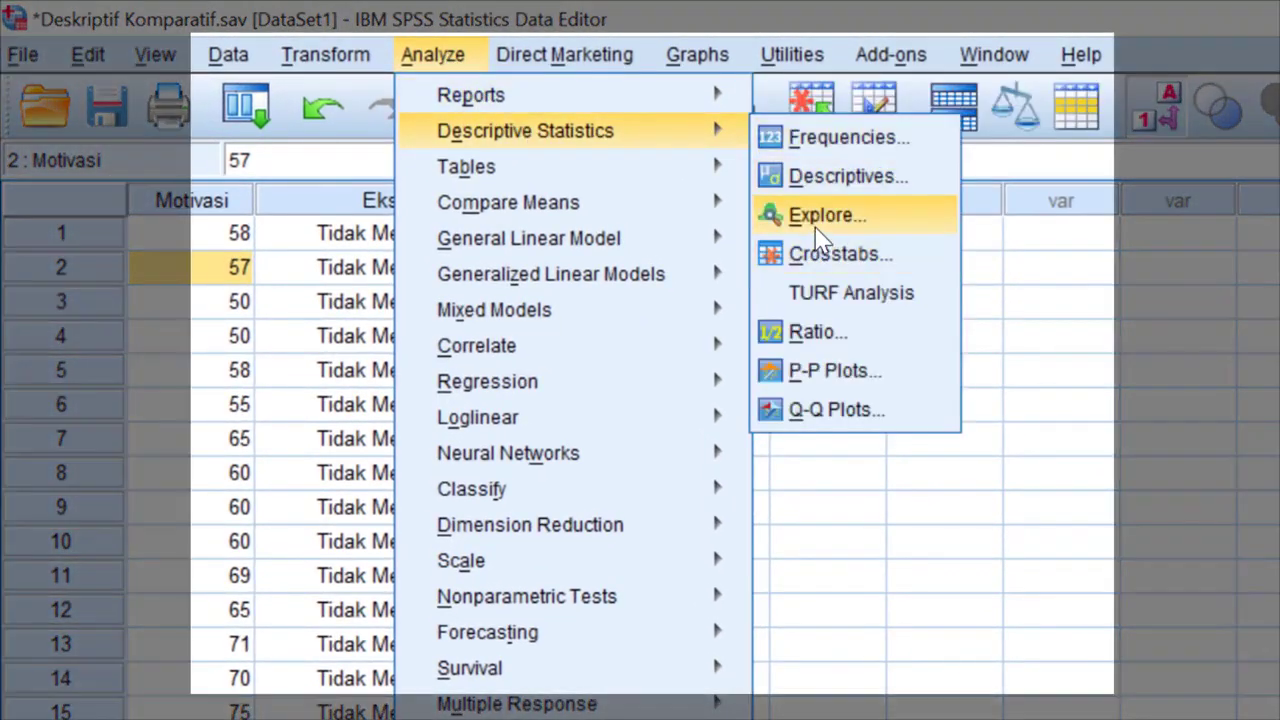
{"action": "left_click", "coordinate": [818, 232]}
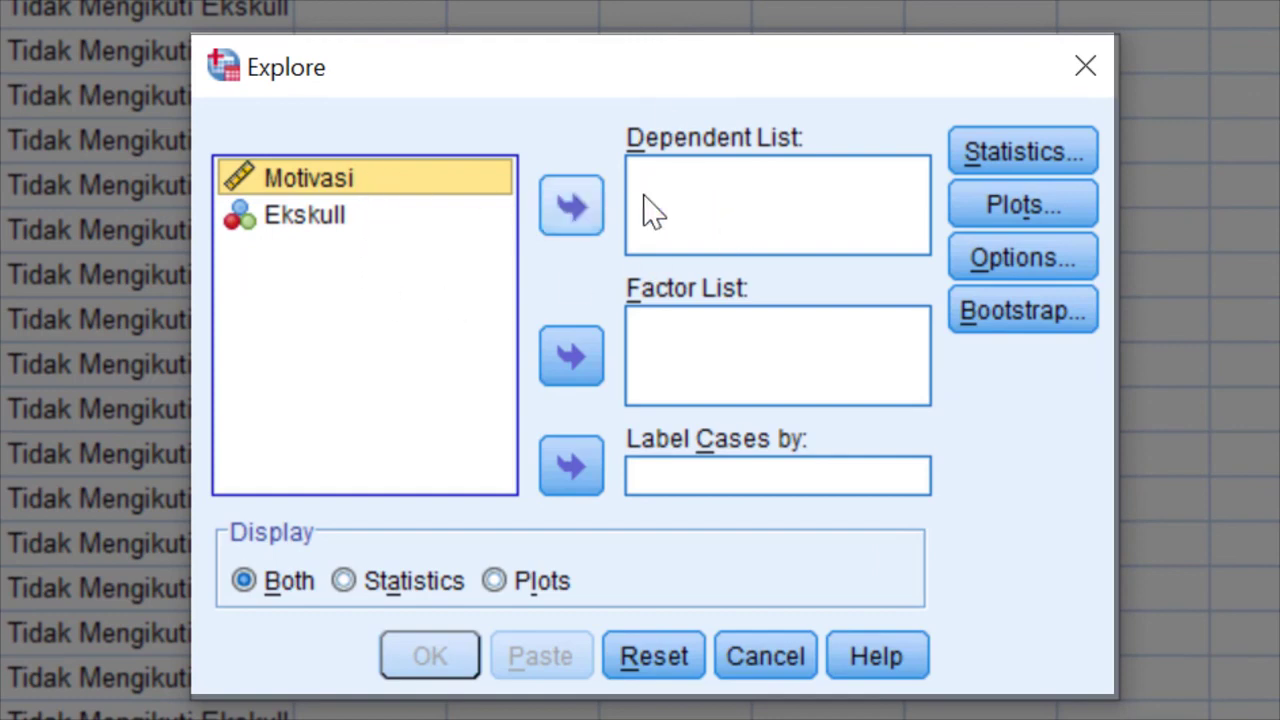
{"action": "left_click", "coordinate": [586, 209]}
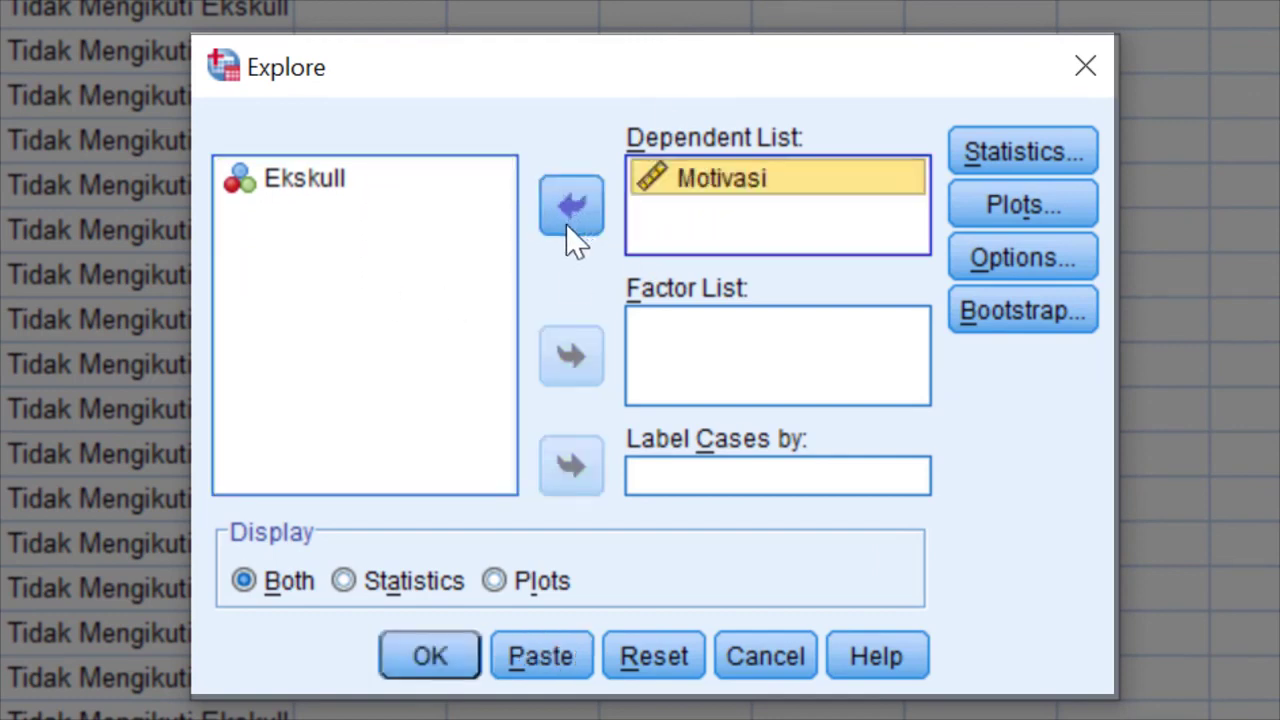
{"action": "left_click", "coordinate": [300, 190]}
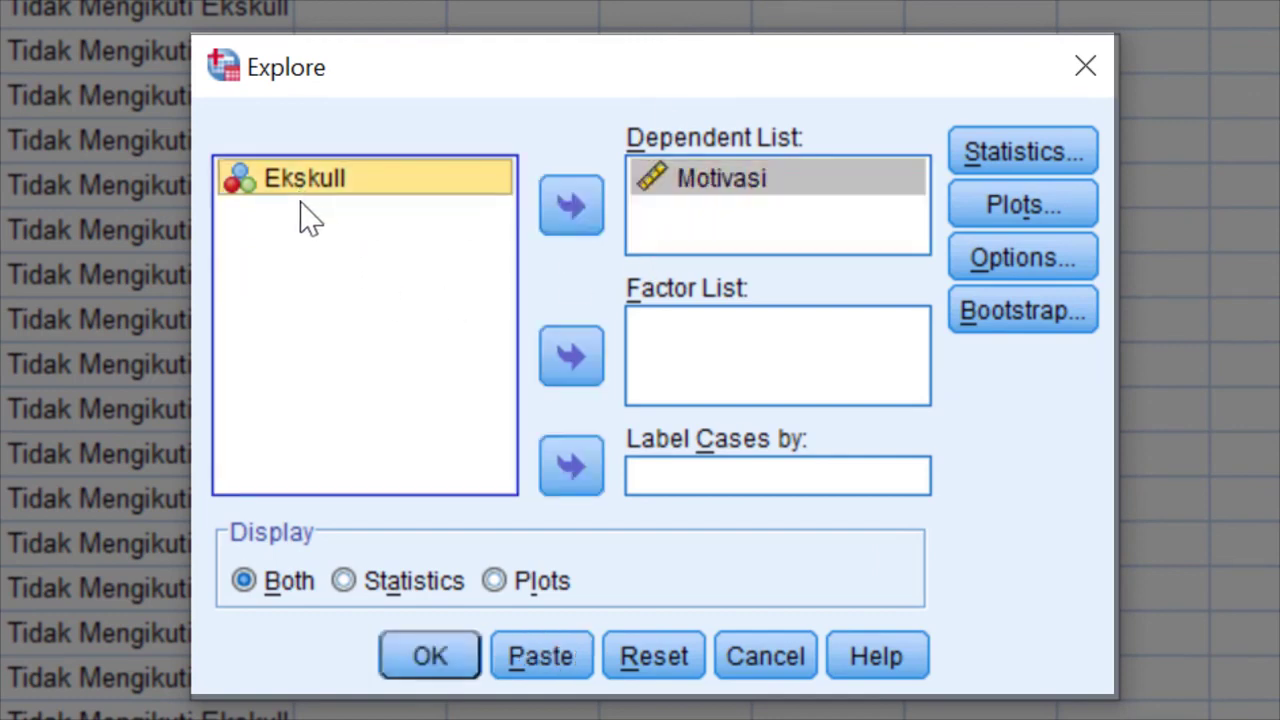
{"action": "left_click", "coordinate": [576, 365]}
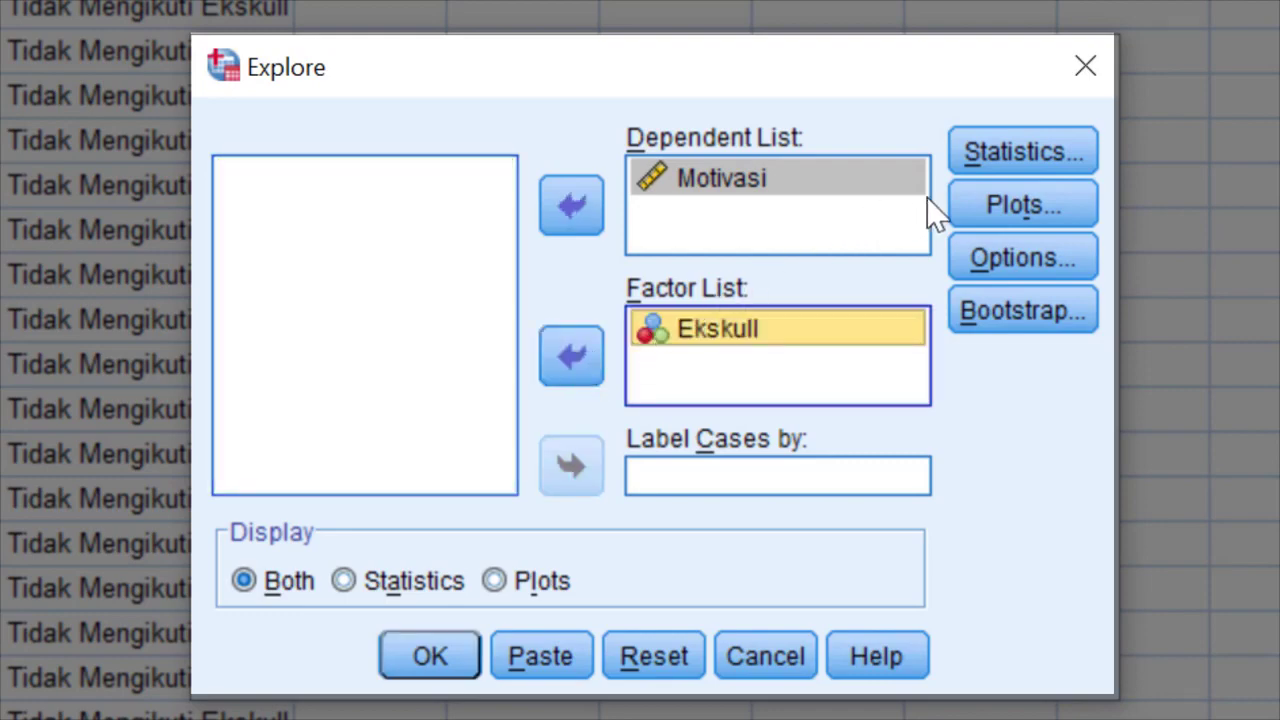
Enable normality plots with tests for the Explore analysis and run it with both statistics and plots displayed
{"action": "left_click", "coordinate": [1022, 210]}
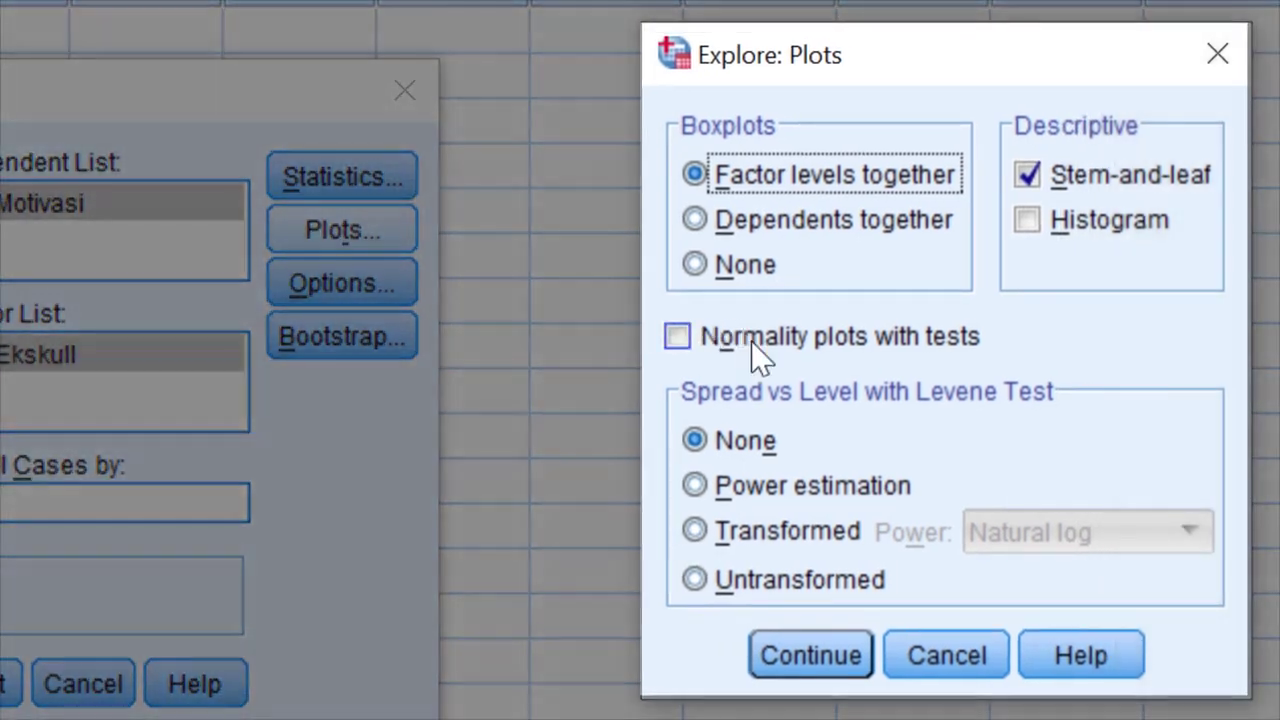
{"action": "left_click", "coordinate": [751, 342]}
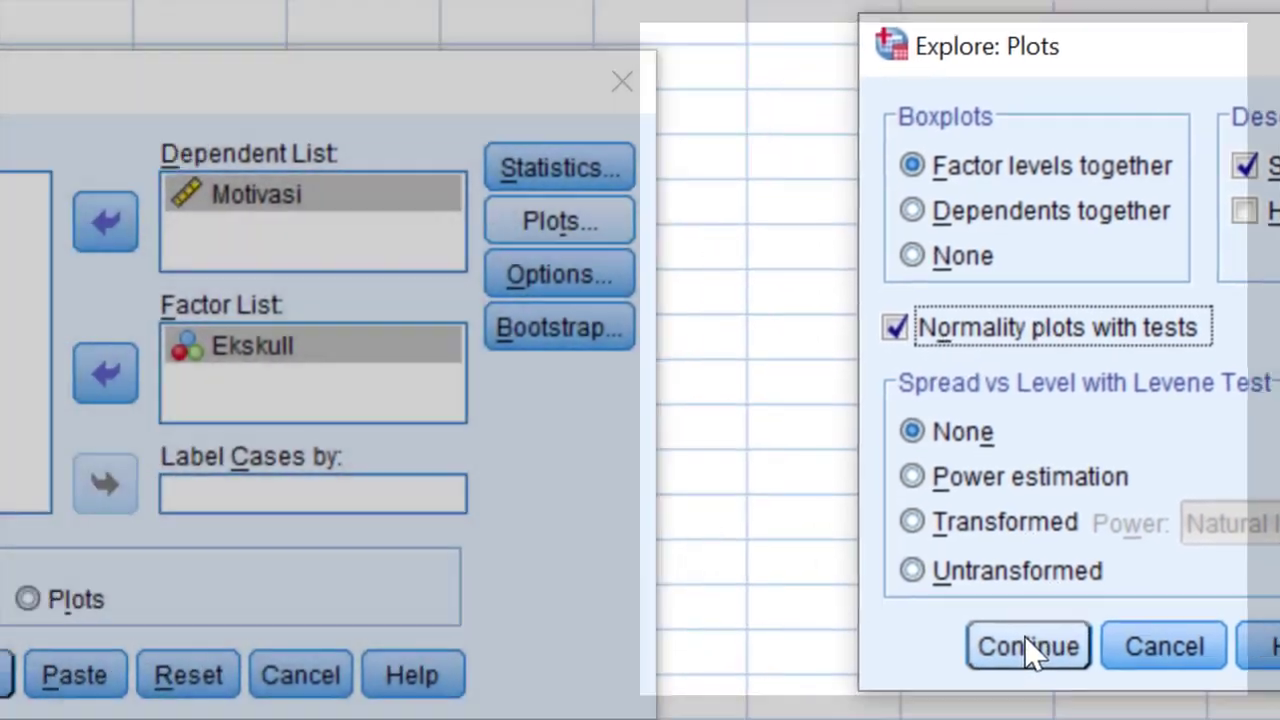
{"action": "left_click", "coordinate": [808, 650]}
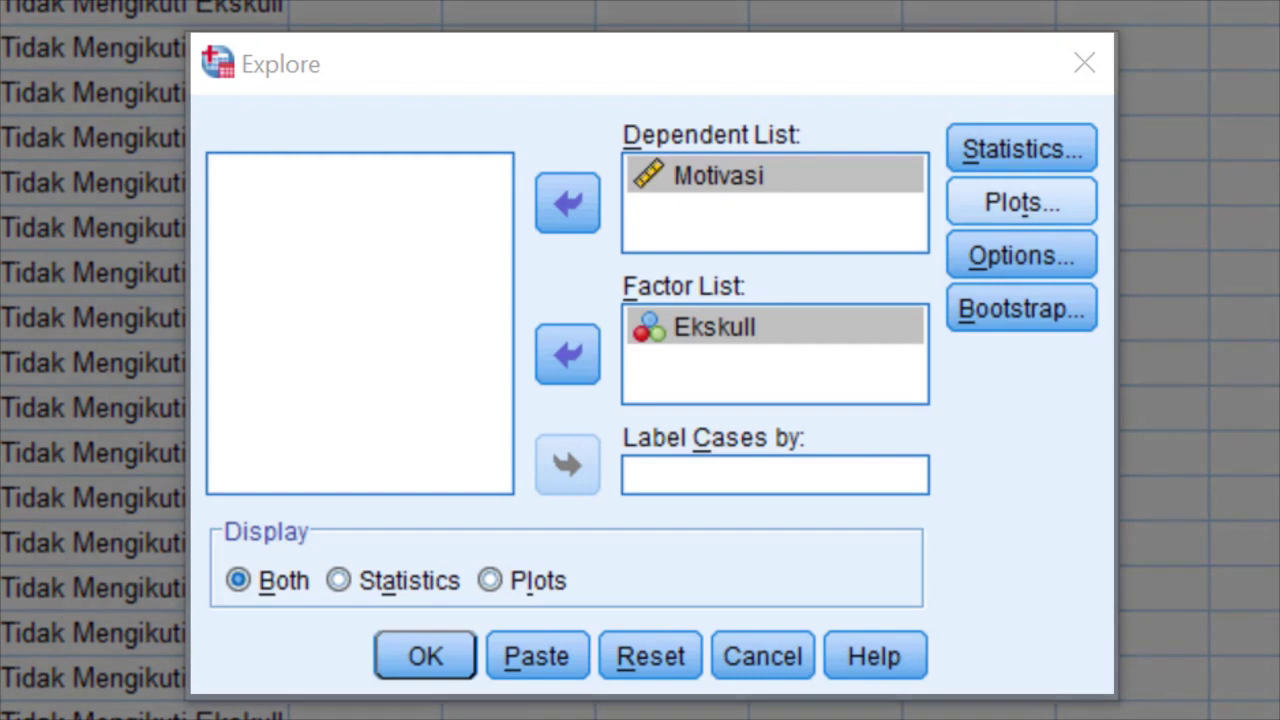
{"action": "left_click", "coordinate": [430, 665]}
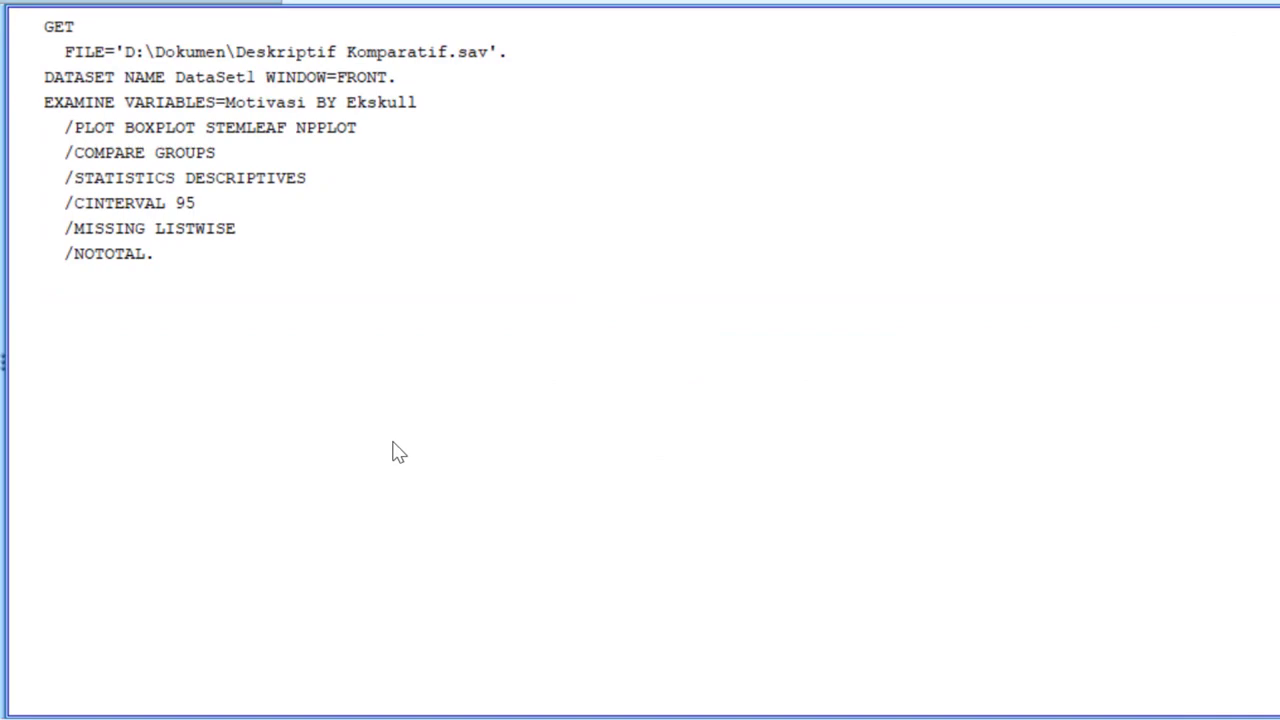
Examine the Case Processing Summary and the Descriptives of Motivasi for both Ekskull groups in the output
{"action": "scroll", "coordinate": [556, 280], "scroll_direction": "down", "scroll_amount": 6}
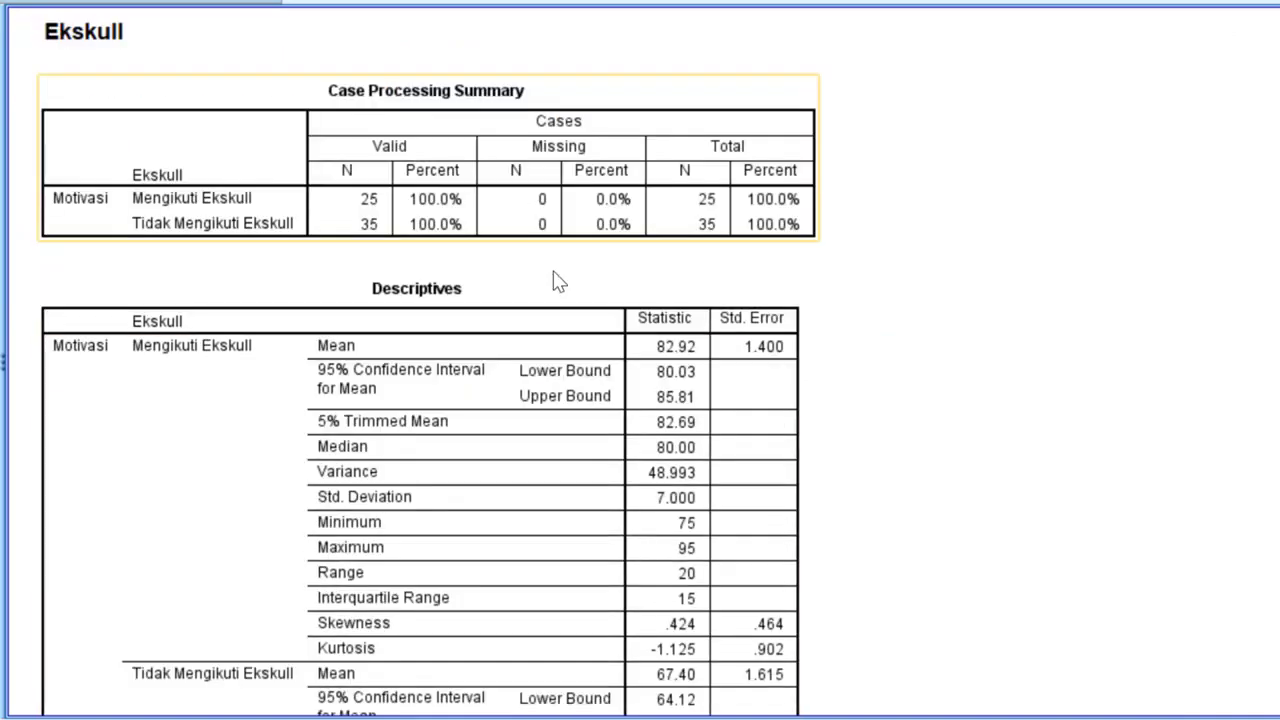
{"action": "scroll", "coordinate": [556, 280], "scroll_direction": "down", "scroll_amount": 5}
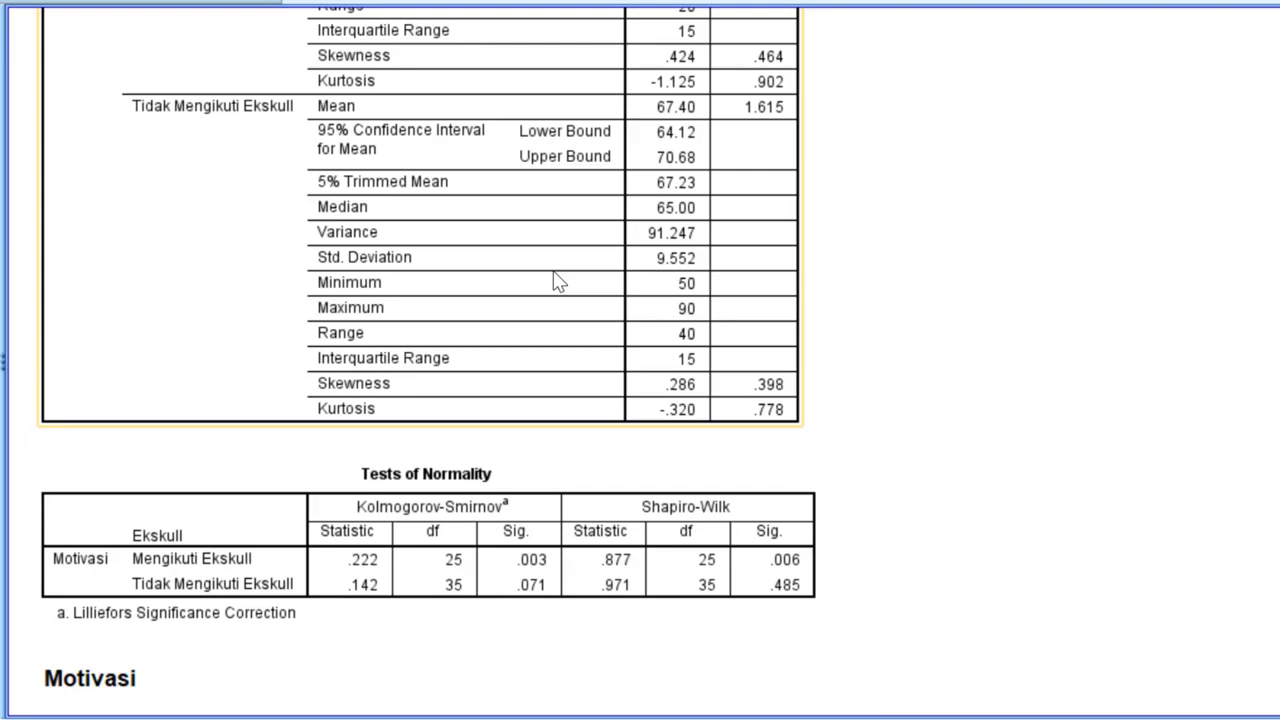
{"action": "scroll", "coordinate": [556, 280], "scroll_direction": "down", "scroll_amount": 3}
{"action": "left_click", "coordinate": [520, 304]}
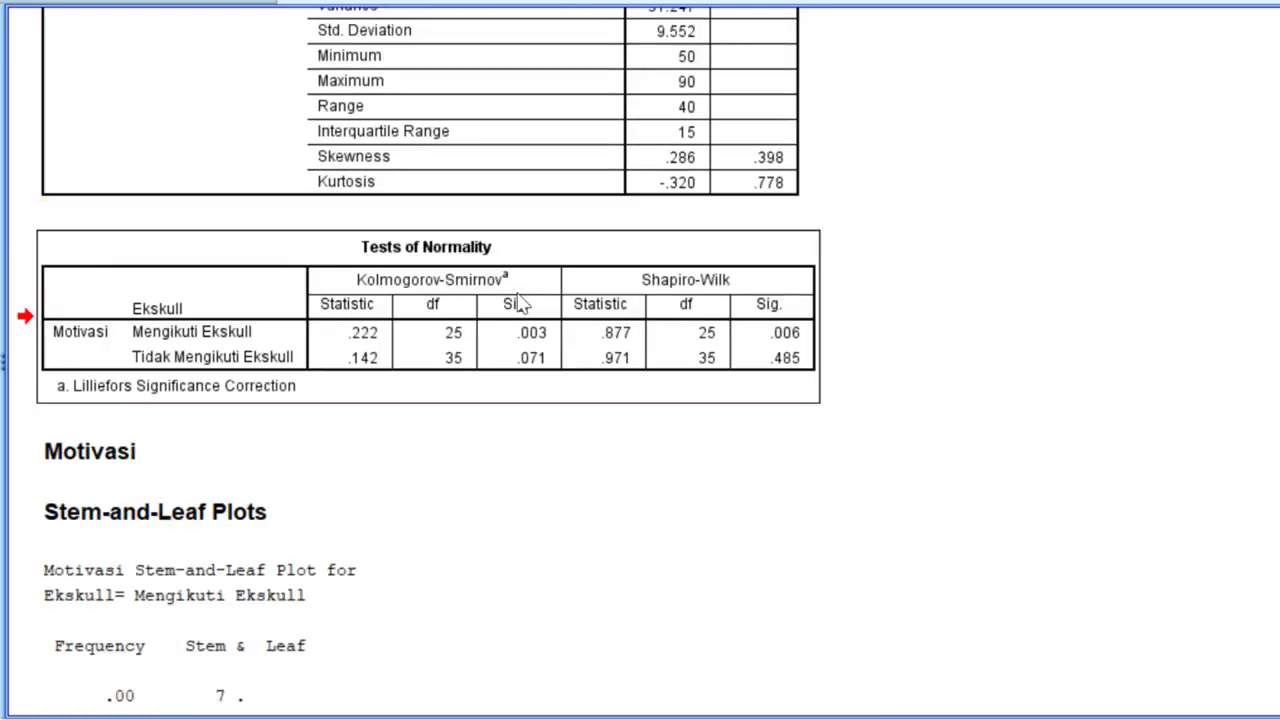
{"action": "scroll", "coordinate": [518, 302], "scroll_direction": "up", "scroll_amount": 14}
{"action": "scroll", "coordinate": [529, 409], "scroll_direction": "down", "scroll_amount": 3}
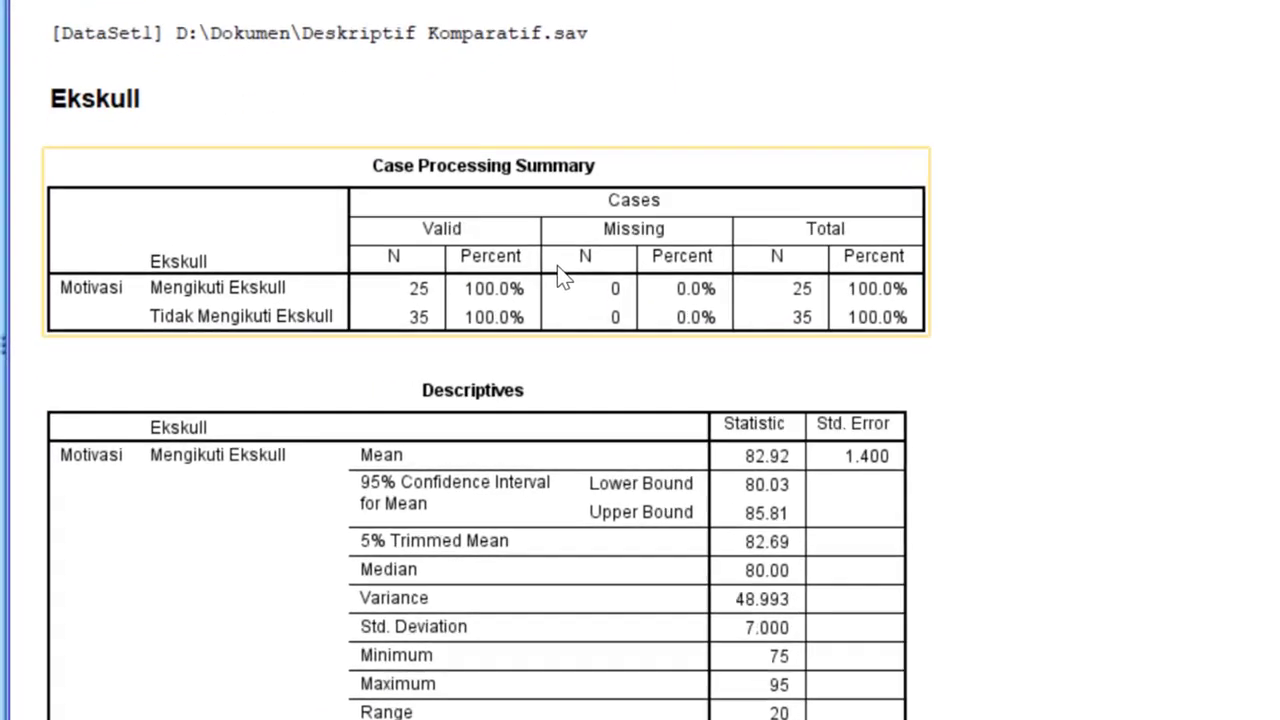
{"action": "left_click", "coordinate": [560, 278]}
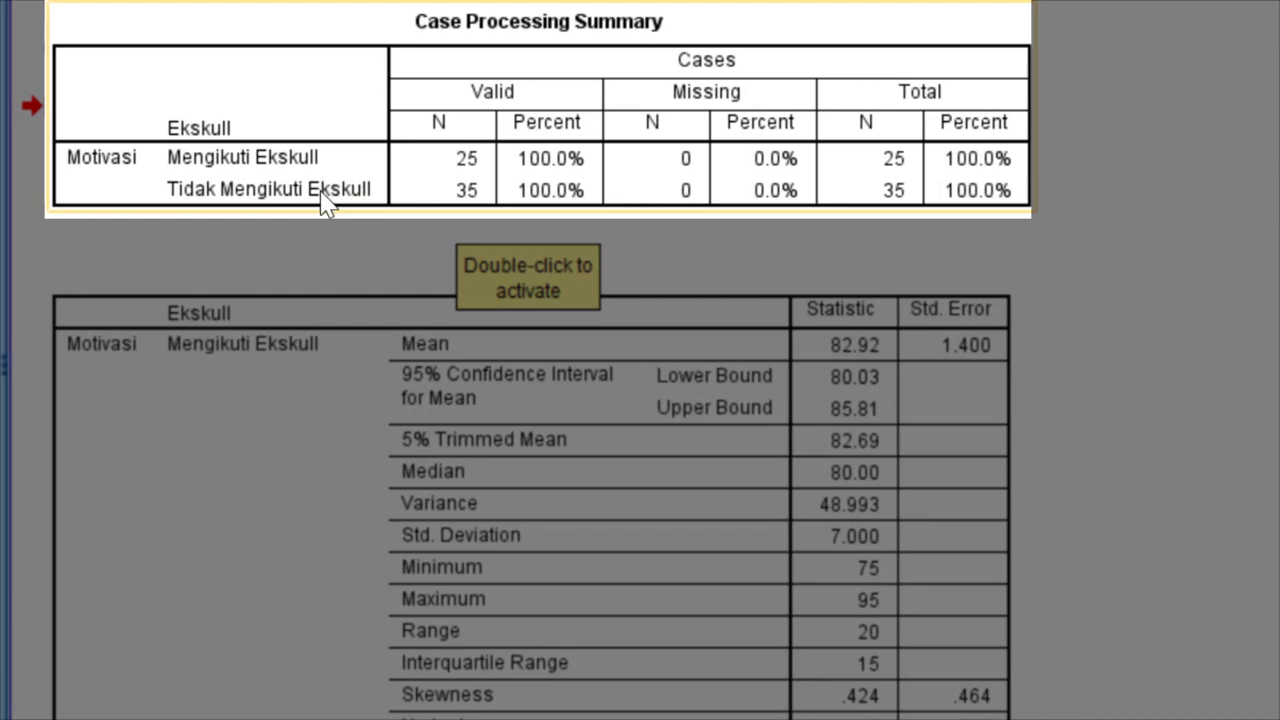
{"action": "scroll", "coordinate": [484, 478], "scroll_direction": "down", "scroll_amount": 5}
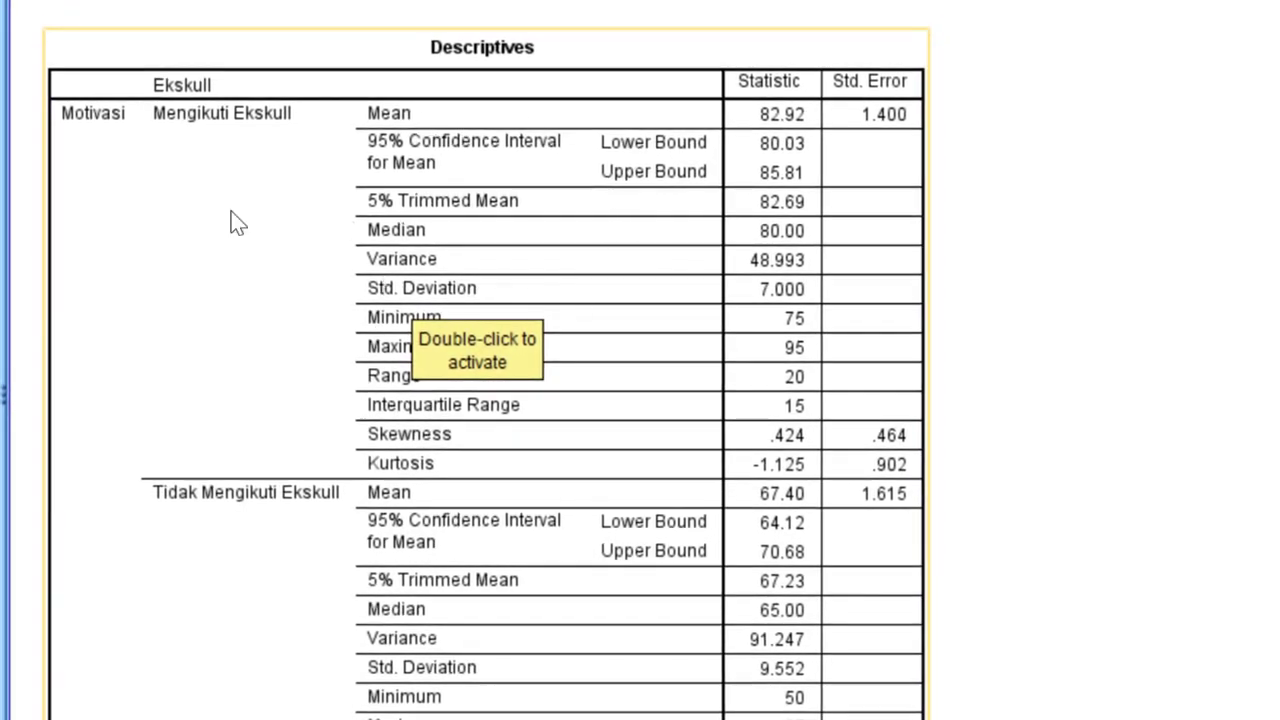
{"action": "scroll", "coordinate": [560, 250], "scroll_direction": "down", "scroll_amount": 1}
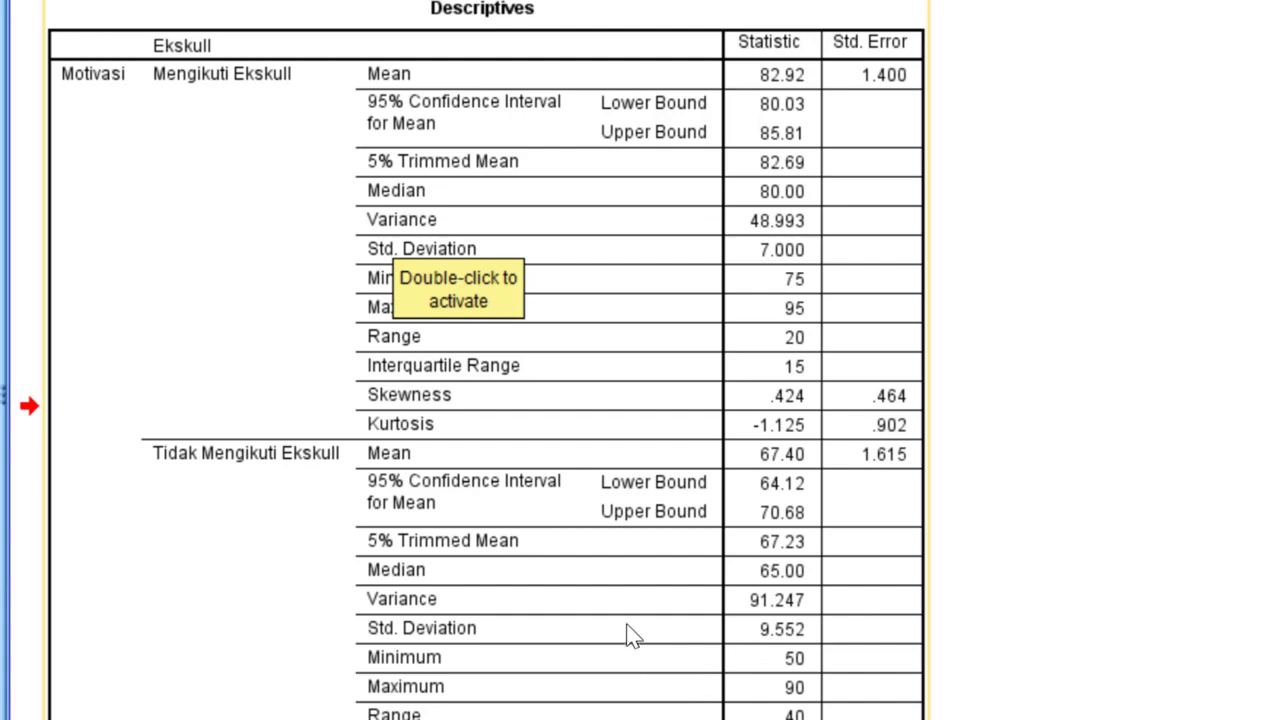
Examine the Kolmogorov-Smirnov and Shapiro-Wilk significance values for both Ekskull groups in the Tests of Normality table
{"action": "scroll", "coordinate": [630, 636], "scroll_direction": "down", "scroll_amount": 10}
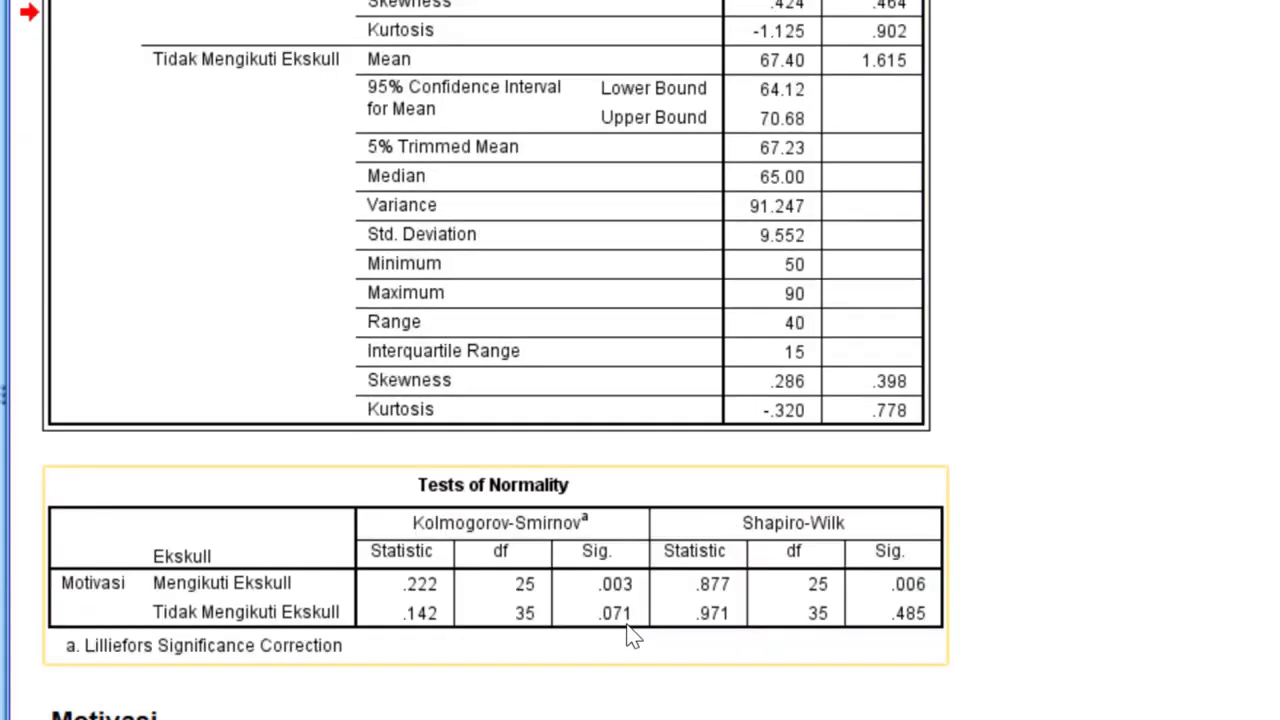
{"action": "left_click", "coordinate": [556, 325]}
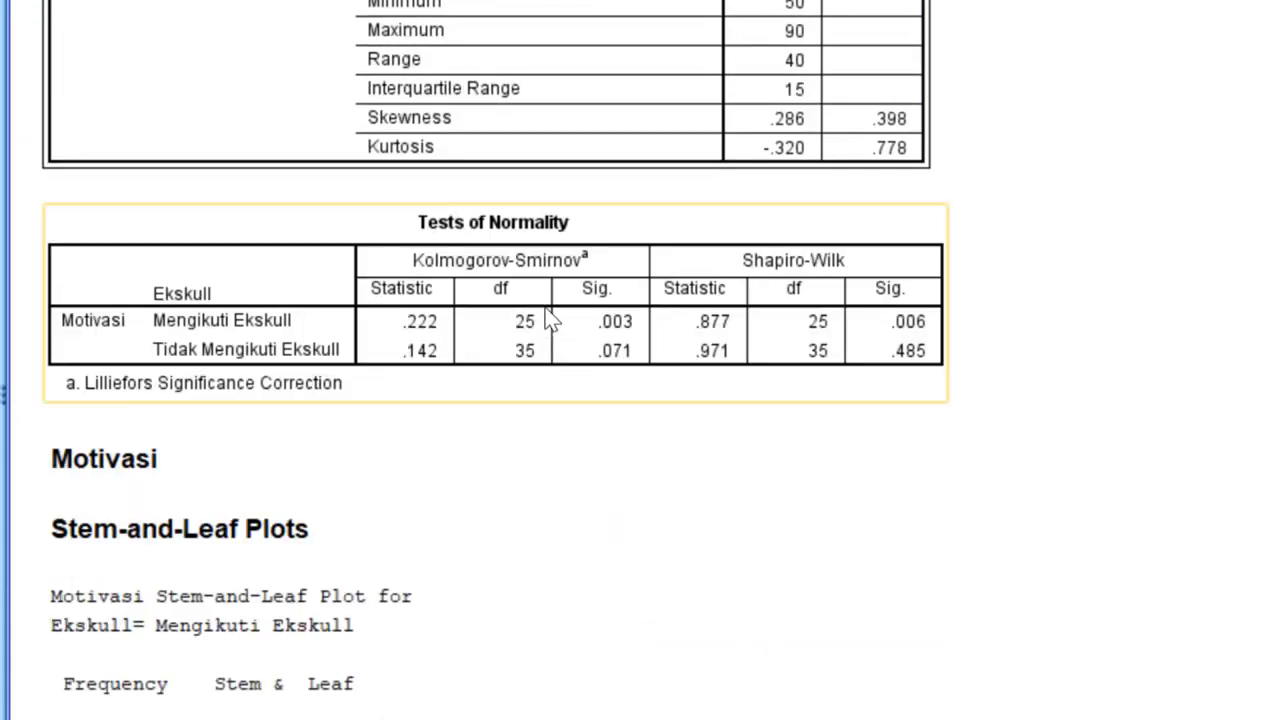
{"action": "scroll", "coordinate": [549, 317], "scroll_direction": "down", "scroll_amount": 3}
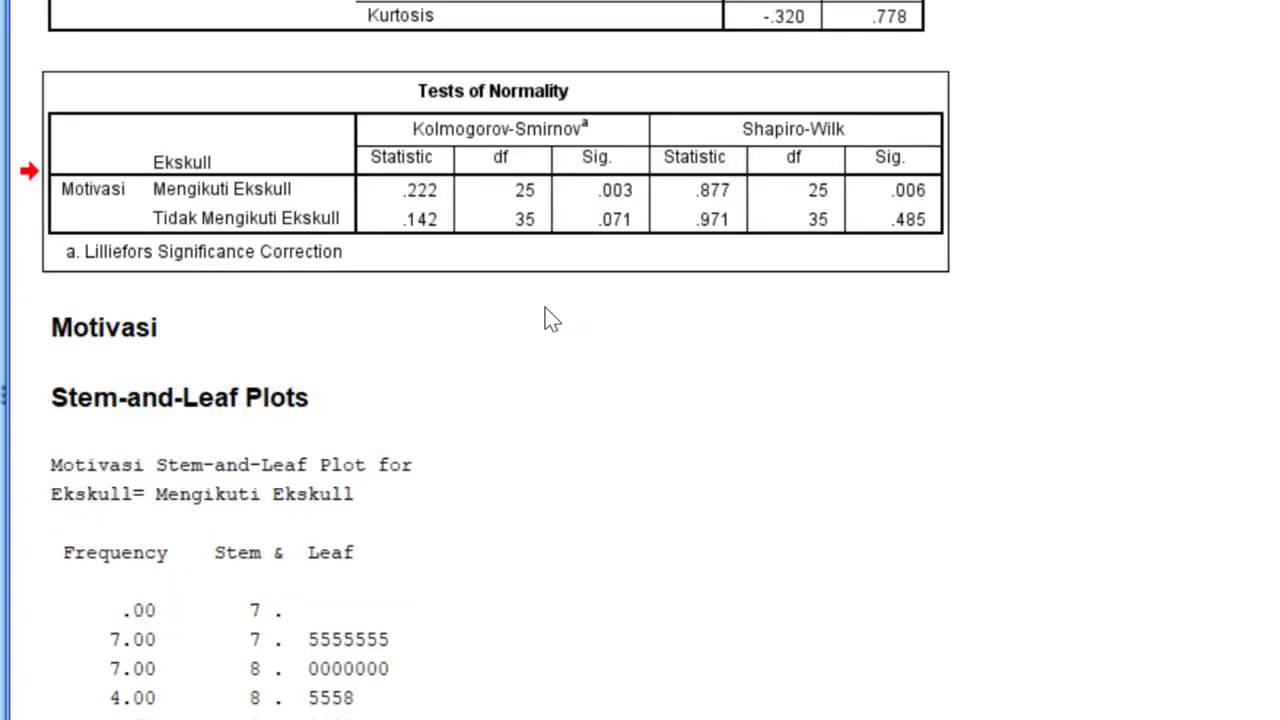
{"action": "key", "text": "Down"}
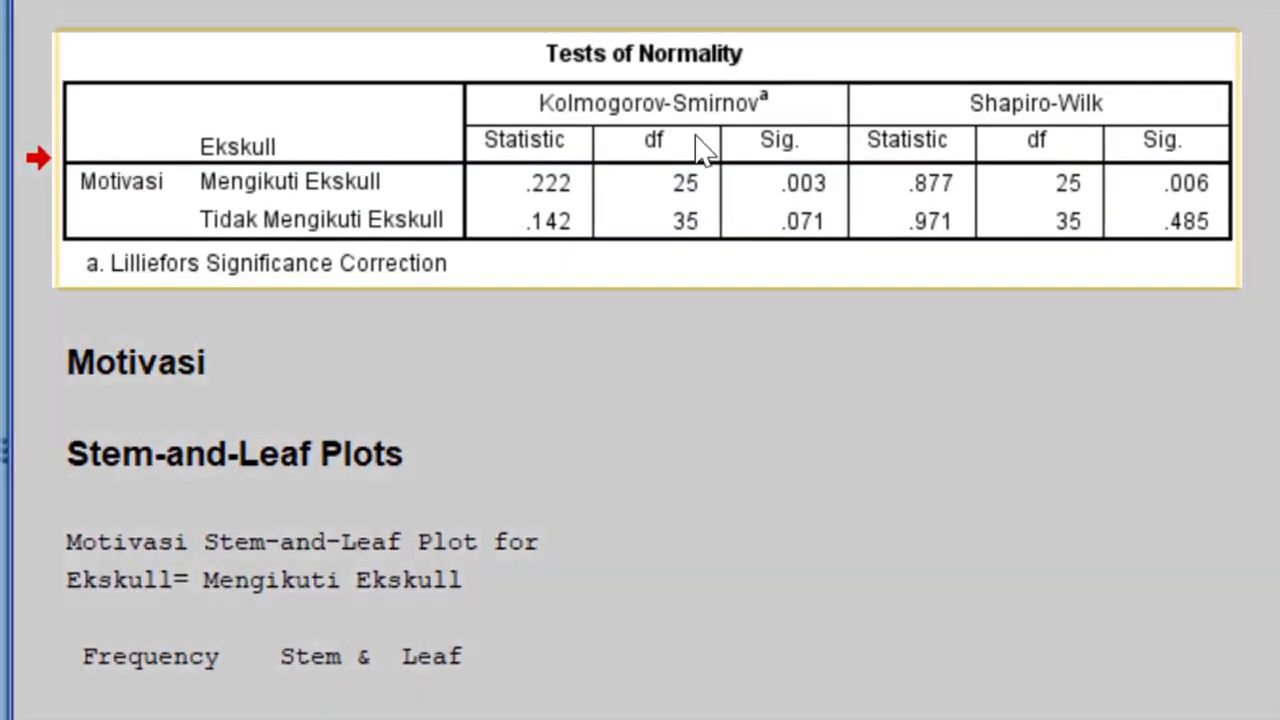